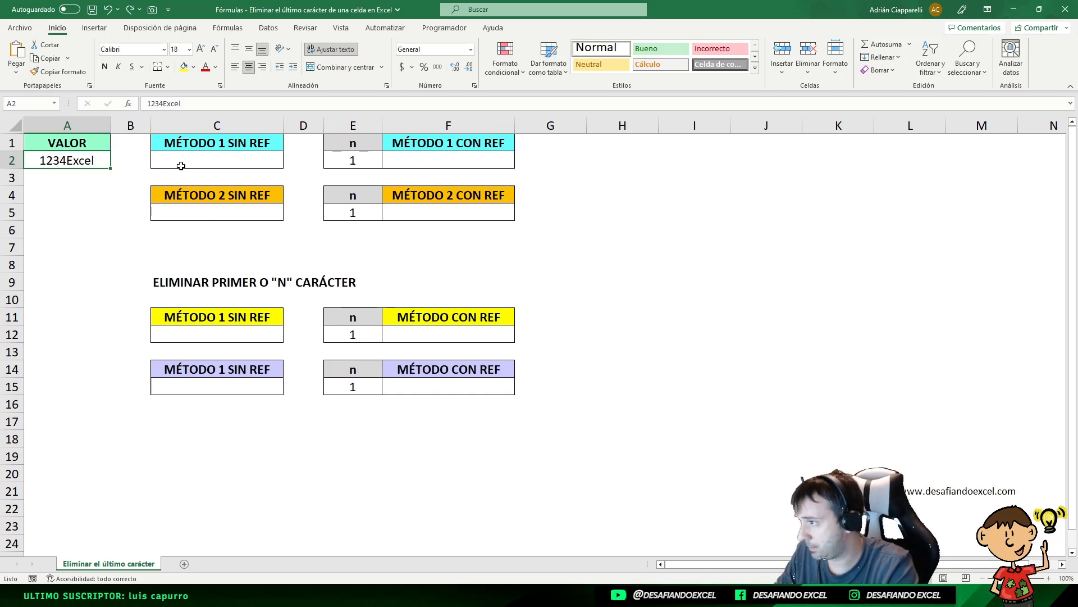
{"action": "double_click", "coordinate": [199, 162]}
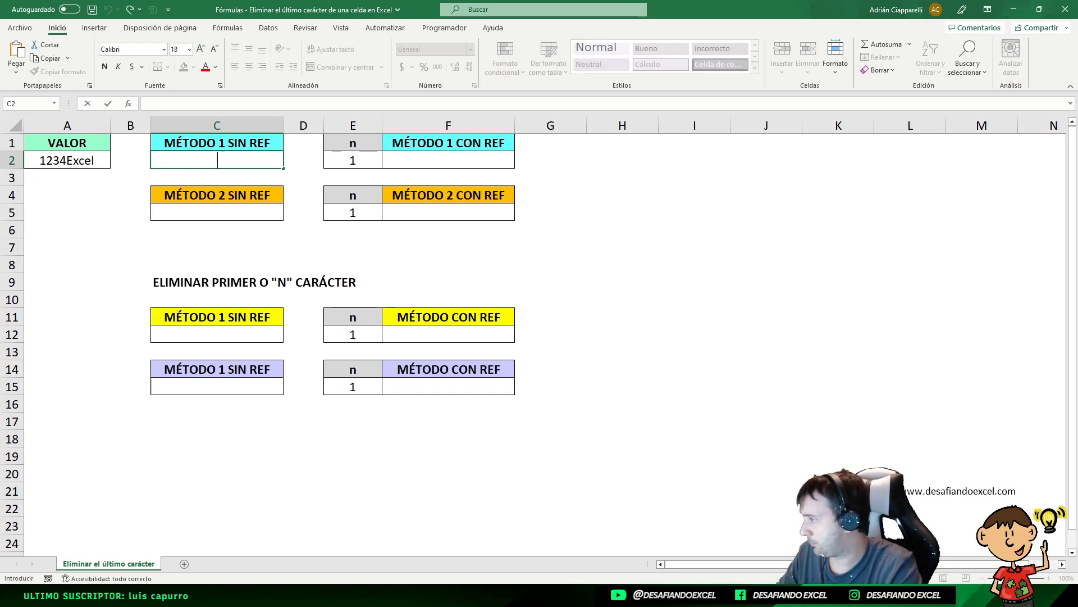
{"action": "key", "text": "alt+Tab"}
{"action": "left_click", "coordinate": [205, 162]}
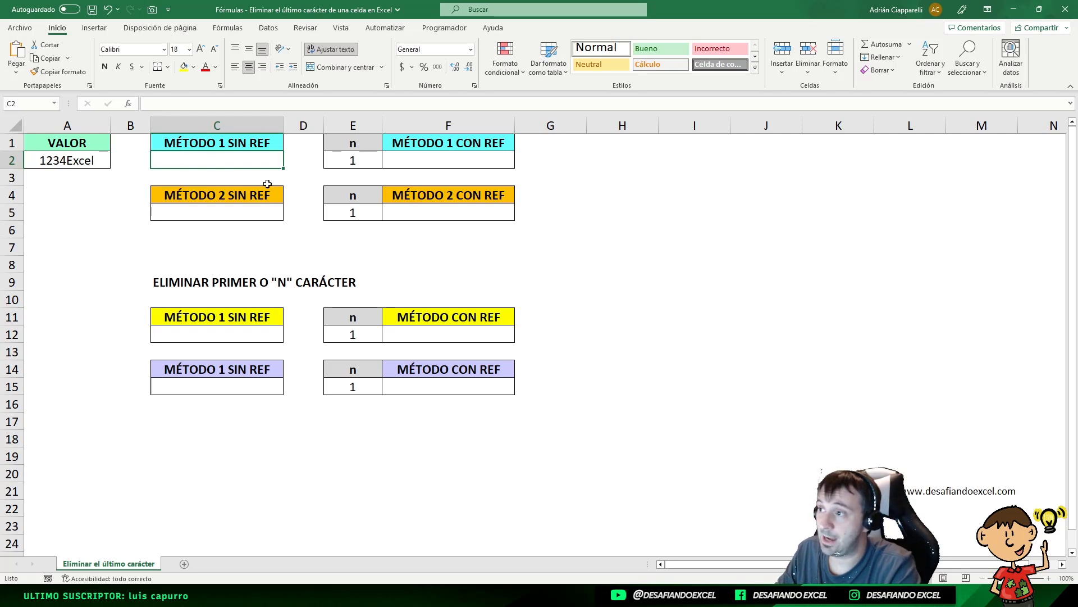
Step: Enter the formula =IZQUIERDA(A2;LARGO(A2)-1) in cell C2 to remove the last character of A2
{"action": "double_click", "coordinate": [209, 163]}
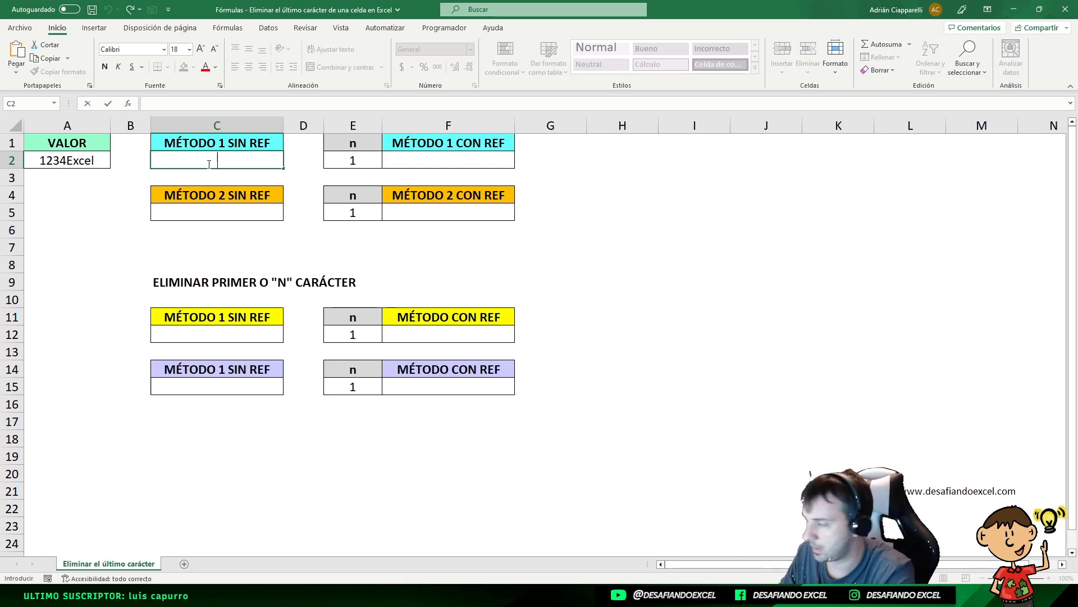
{"action": "type", "text": "=IZQUIERDA"}
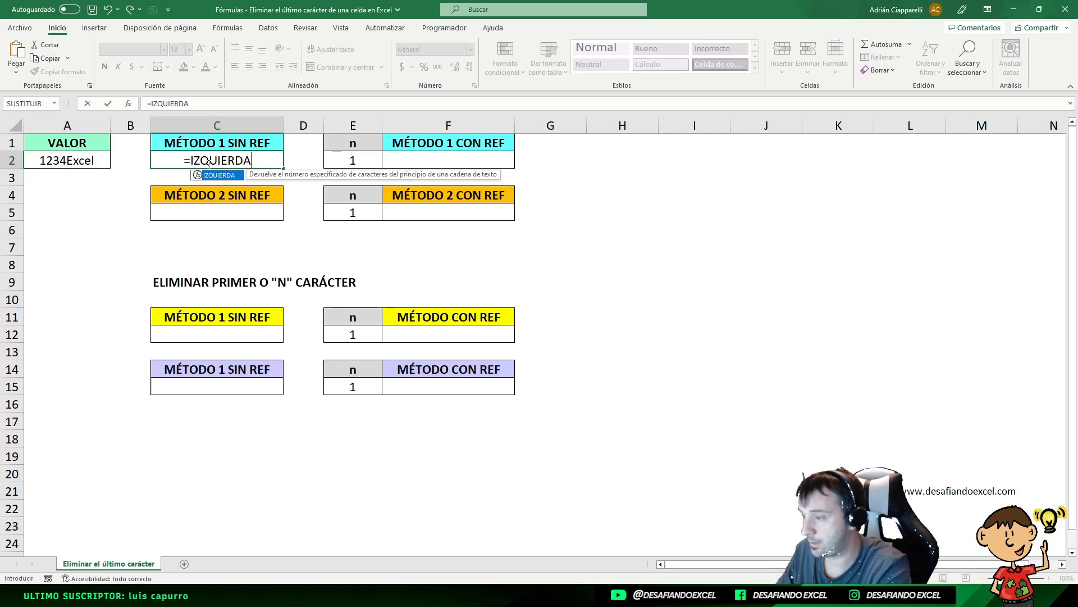
{"action": "type", "text": "("}
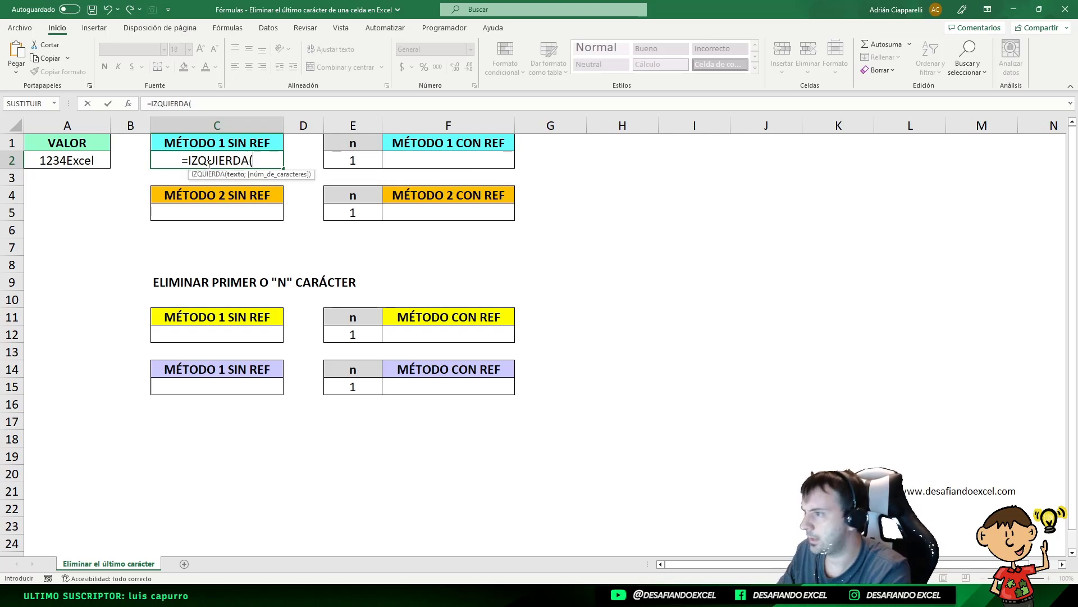
{"action": "type", "text": "A2"}
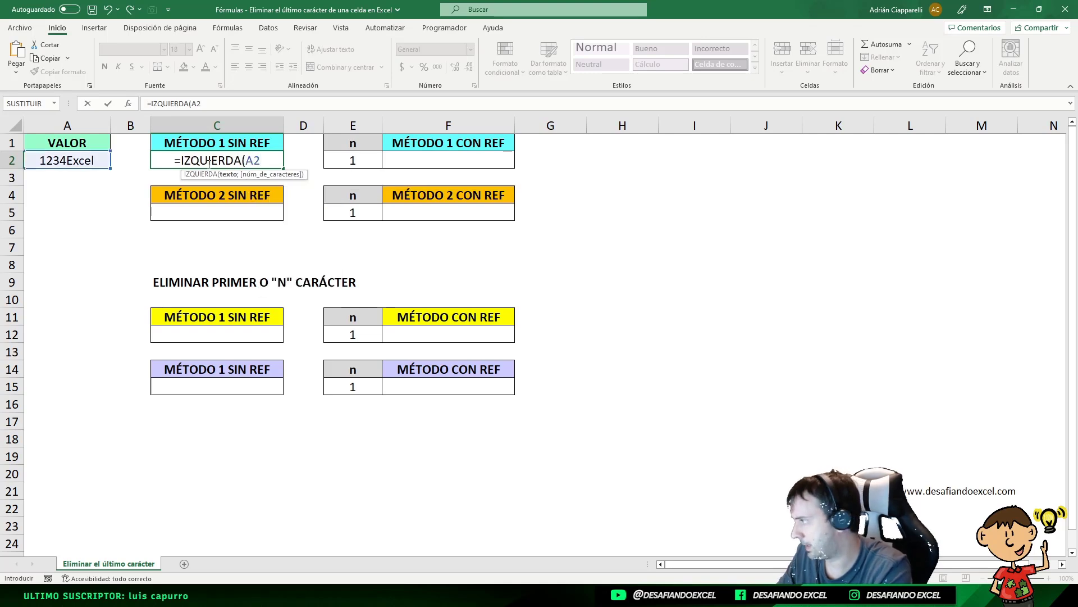
{"action": "type", "text": ";"}
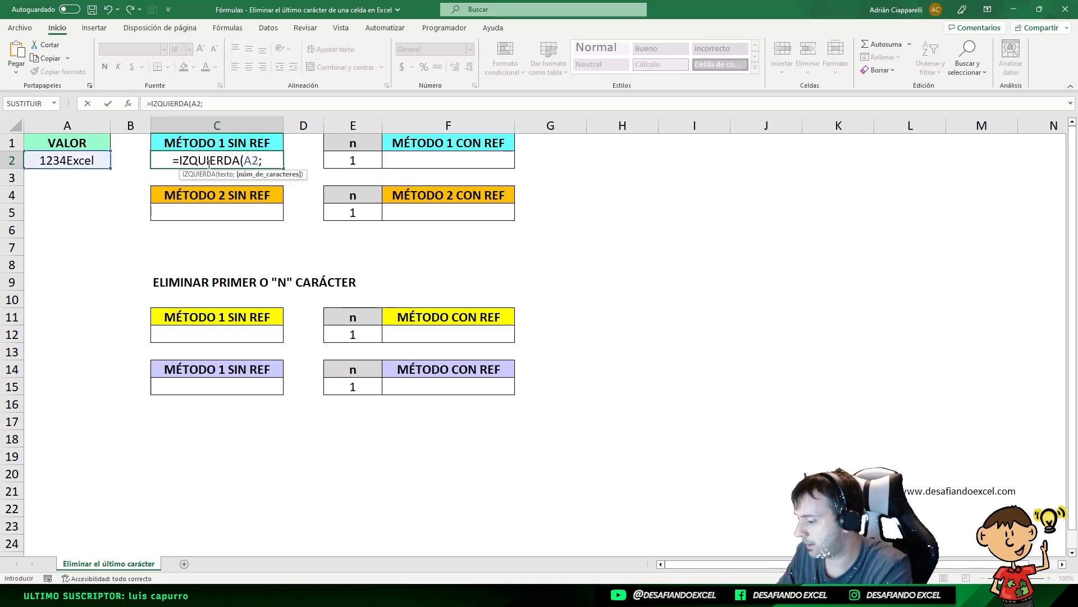
{"action": "type", "text": "LARGO("}
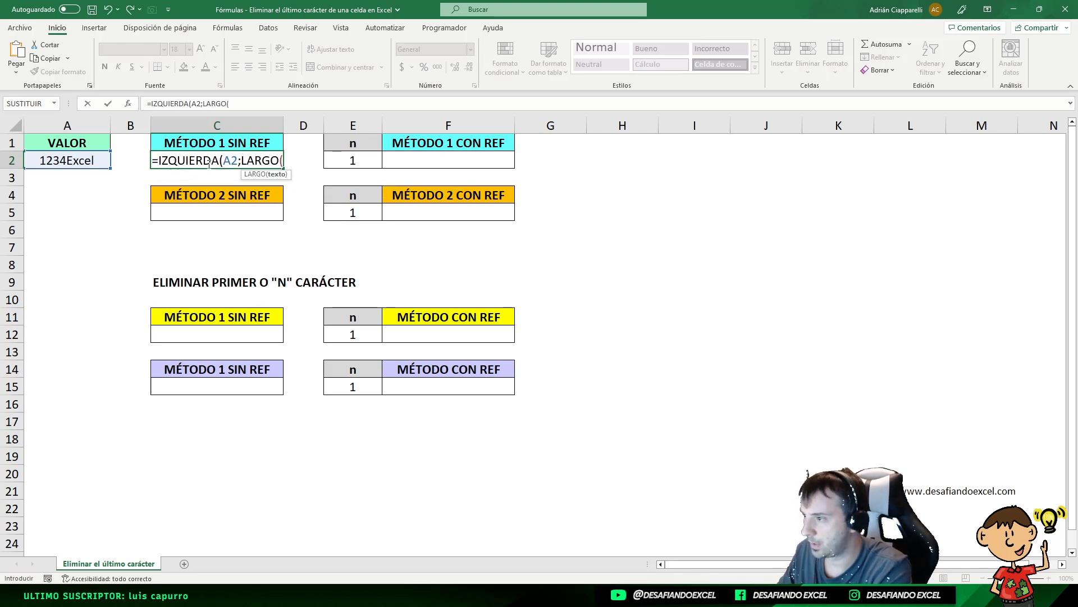
{"action": "type", "text": "A2)"}
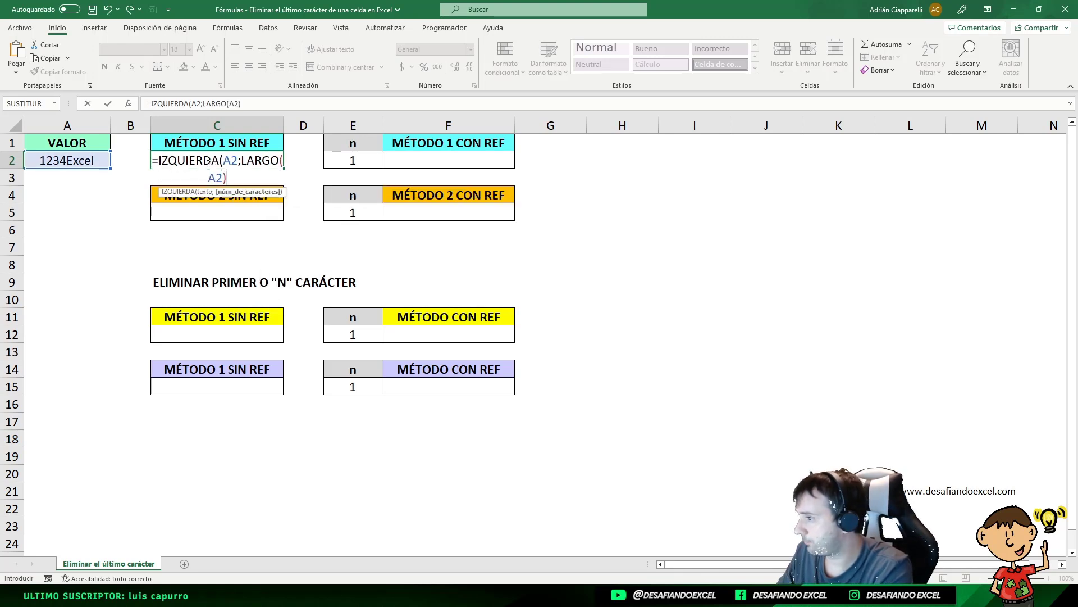
{"action": "type", "text": "-1"}
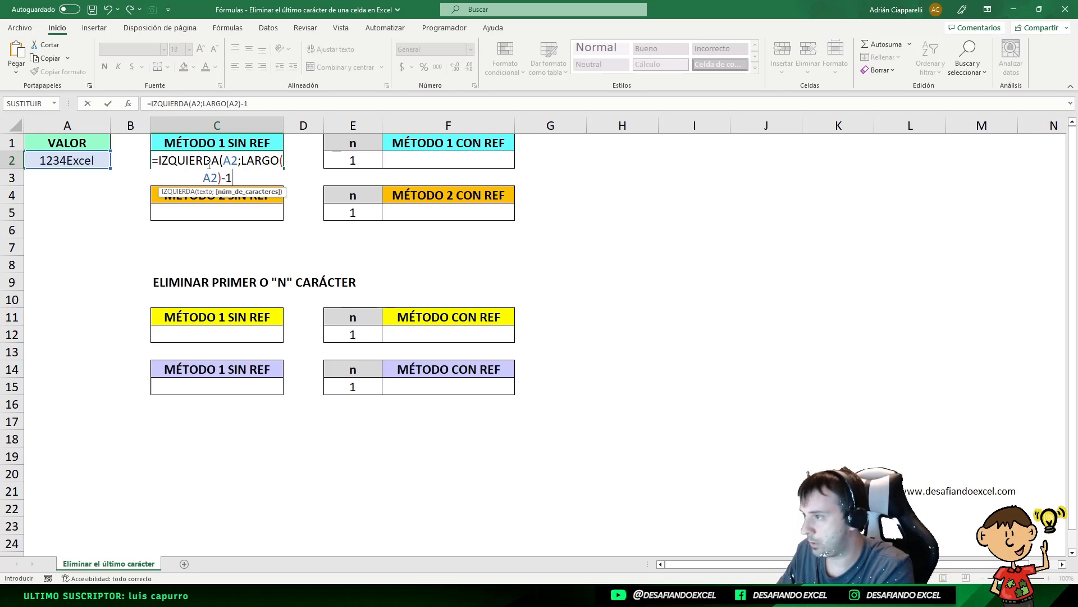
{"action": "type", "text": ")"}
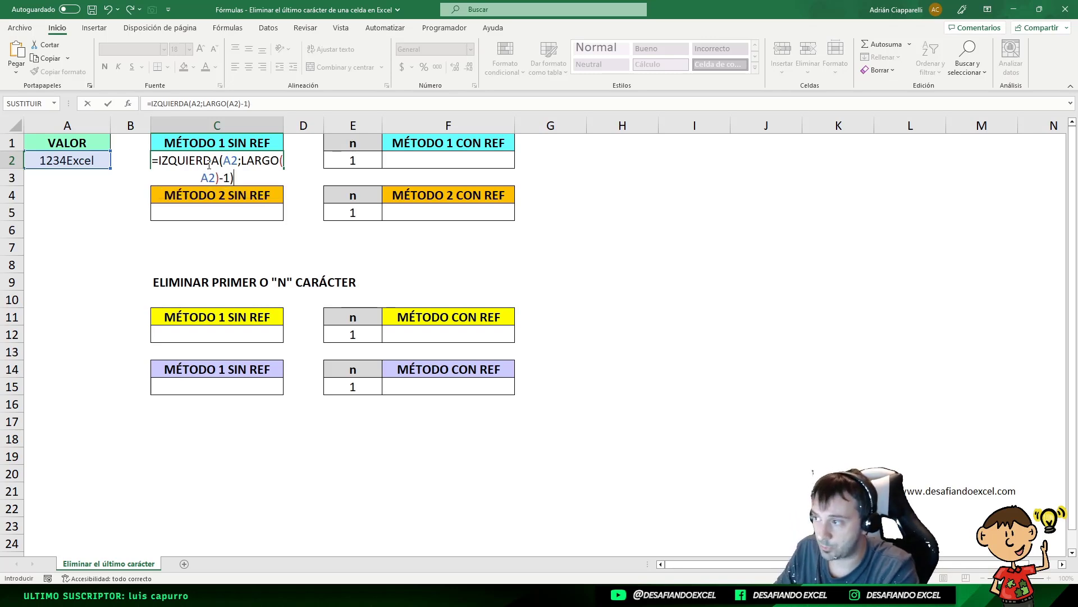
{"action": "key", "text": "Return"}
{"action": "left_click", "coordinate": [208, 162]}
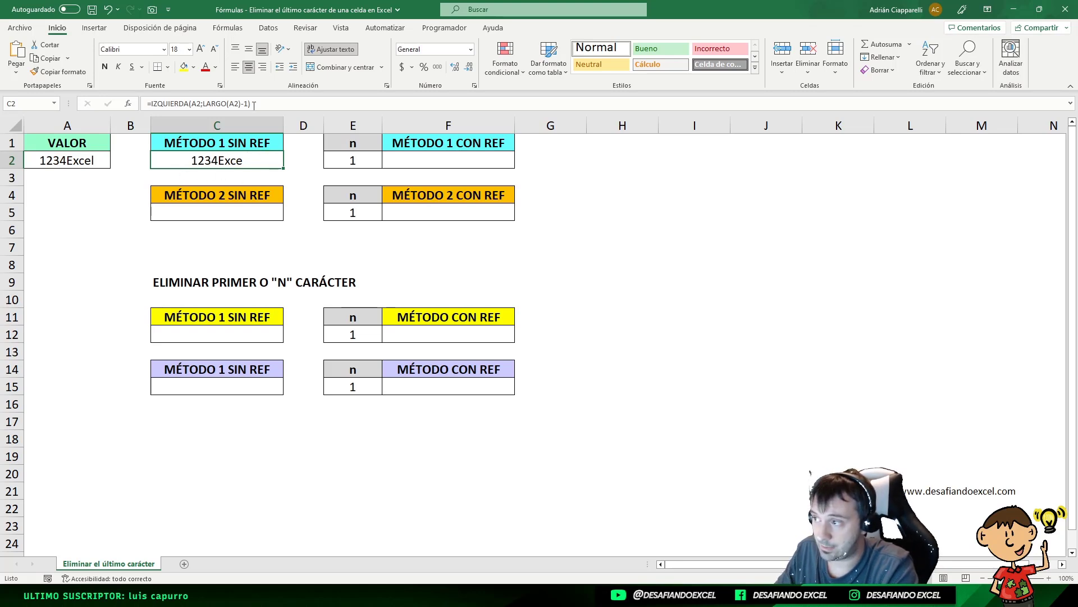
Step: Try subtracting 2 characters in the C2 formula, and undo that change
{"action": "double_click", "coordinate": [254, 161]}
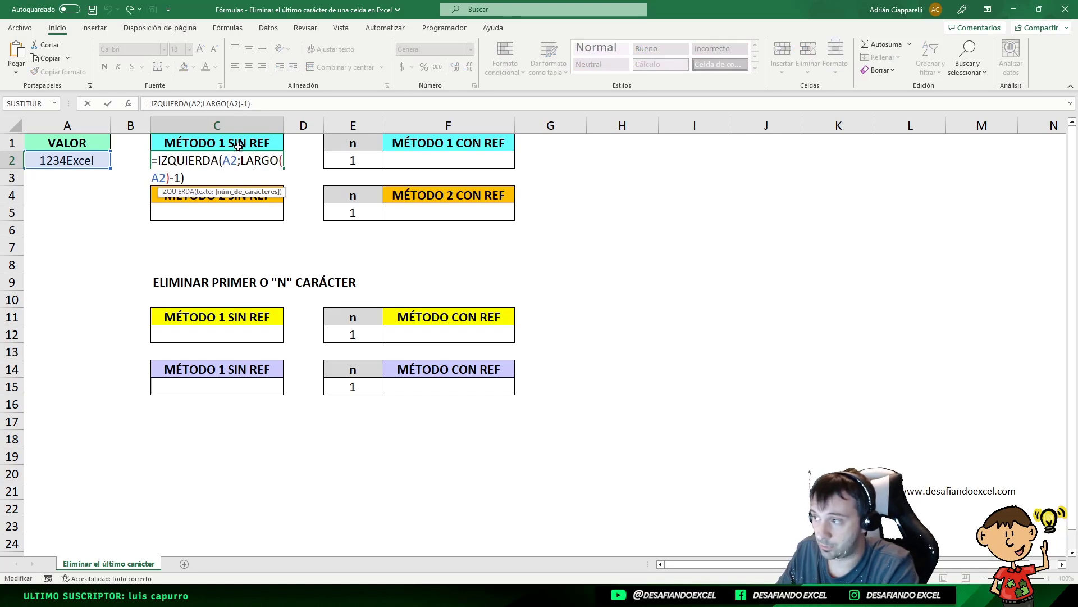
{"action": "key", "text": "Return"}
{"action": "left_click", "coordinate": [251, 161]}
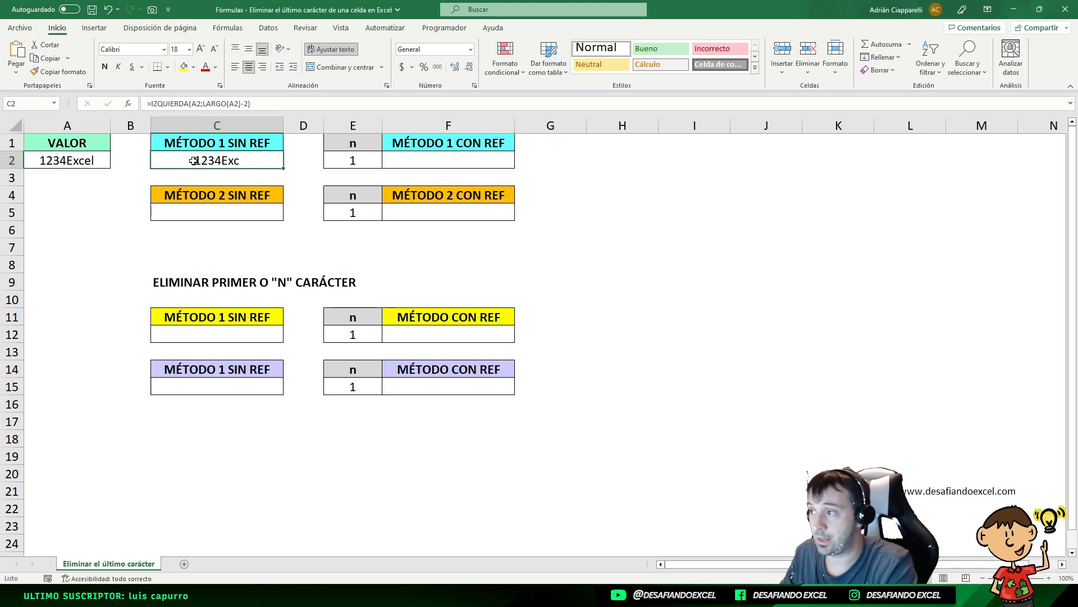
{"action": "key", "text": "ctrl+z"}
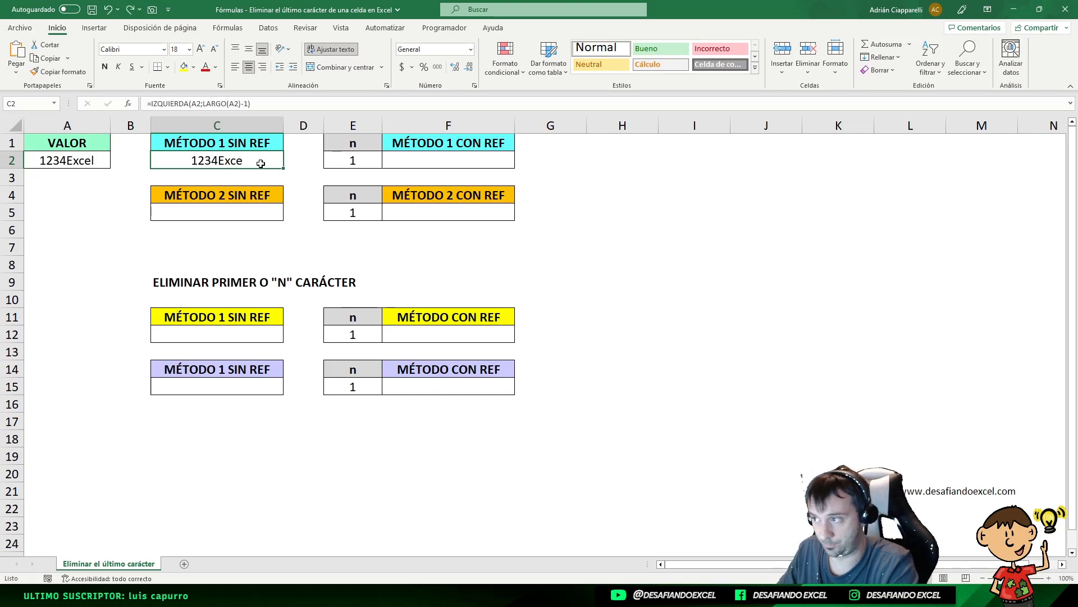
Step: Examine the function name, text argument and character-count argument of the IZQUIERDA formula in C2
{"action": "double_click", "coordinate": [261, 164]}
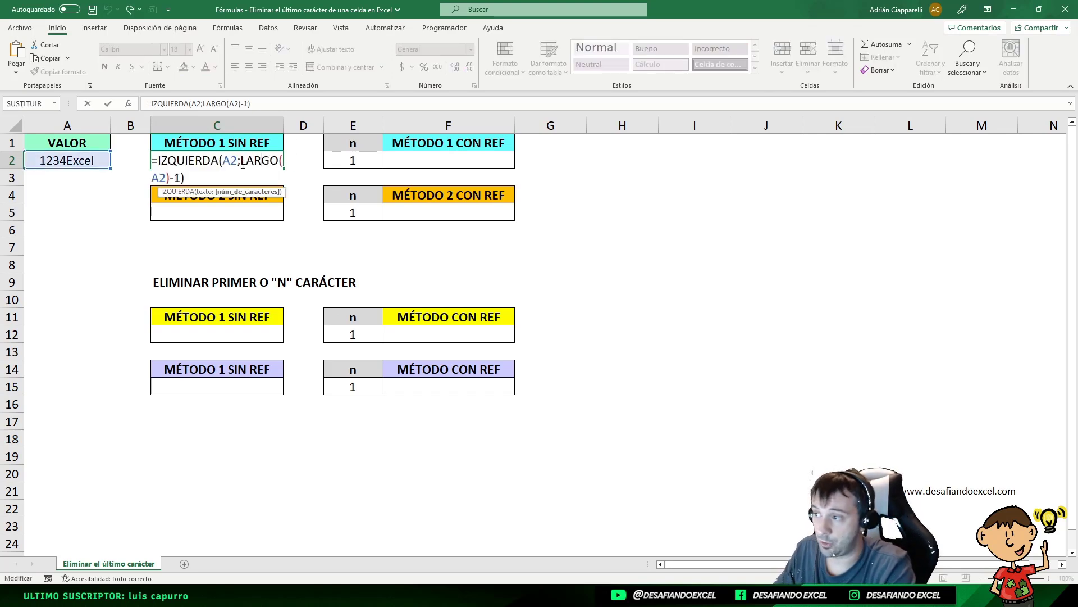
{"action": "left_click", "coordinate": [202, 160]}
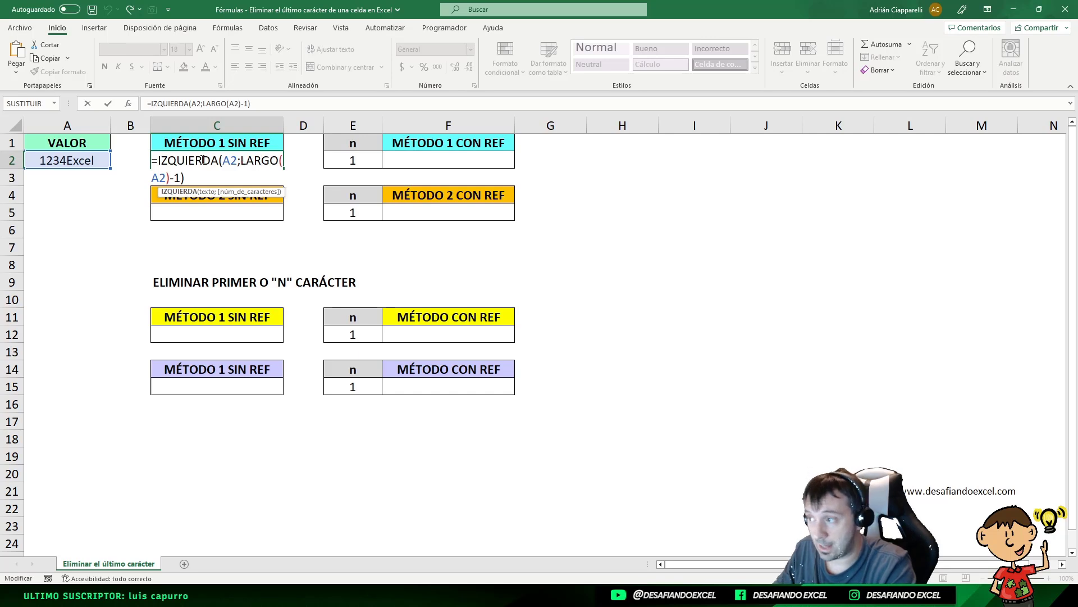
{"action": "left_click", "coordinate": [230, 160]}
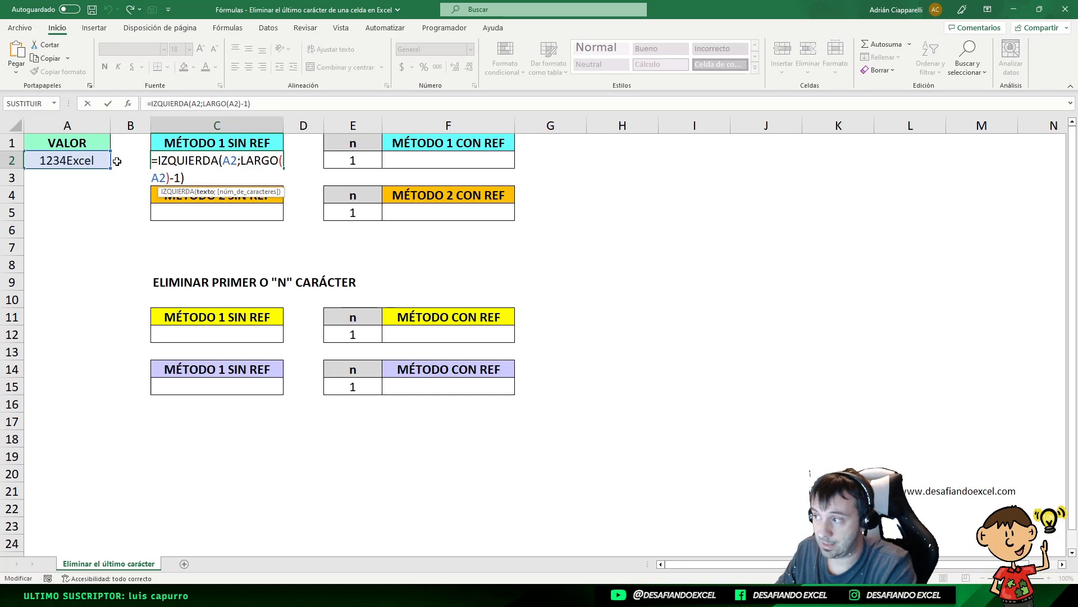
{"action": "left_click", "coordinate": [247, 162]}
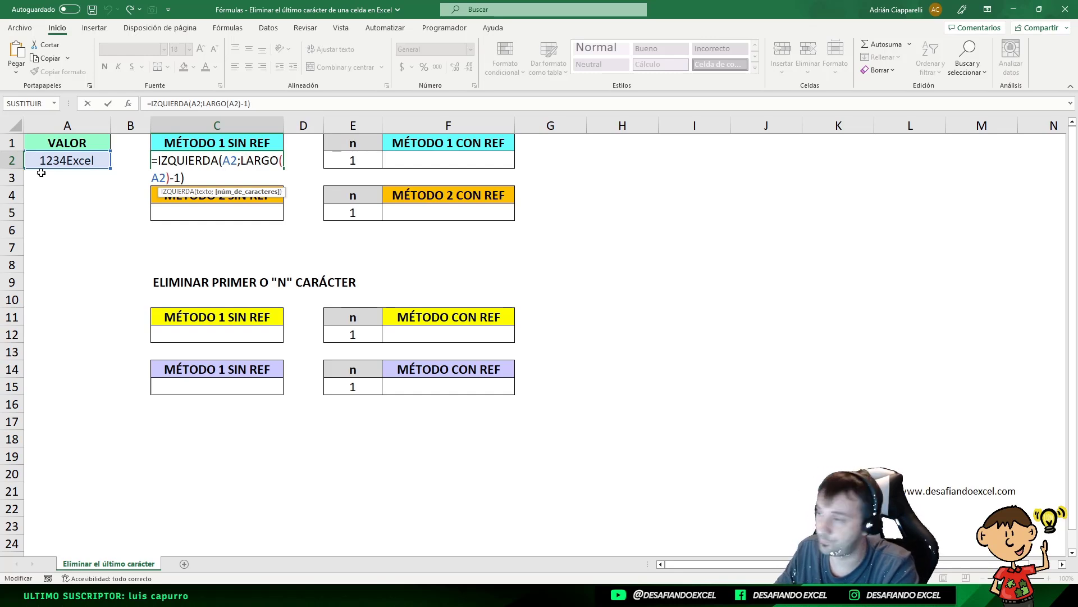
{"action": "key", "text": "Return"}
{"action": "left_click", "coordinate": [249, 162]}
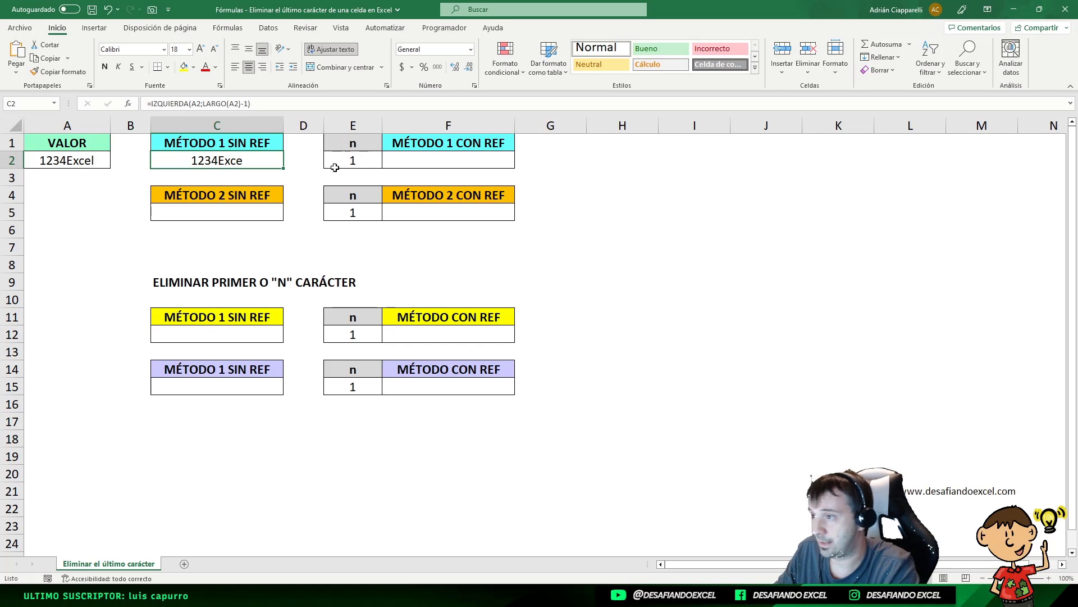
Step: Copy the formula text from C2 and paste it into F2 under MÉTODO 1 CON REF
{"action": "left_click", "coordinate": [363, 160]}
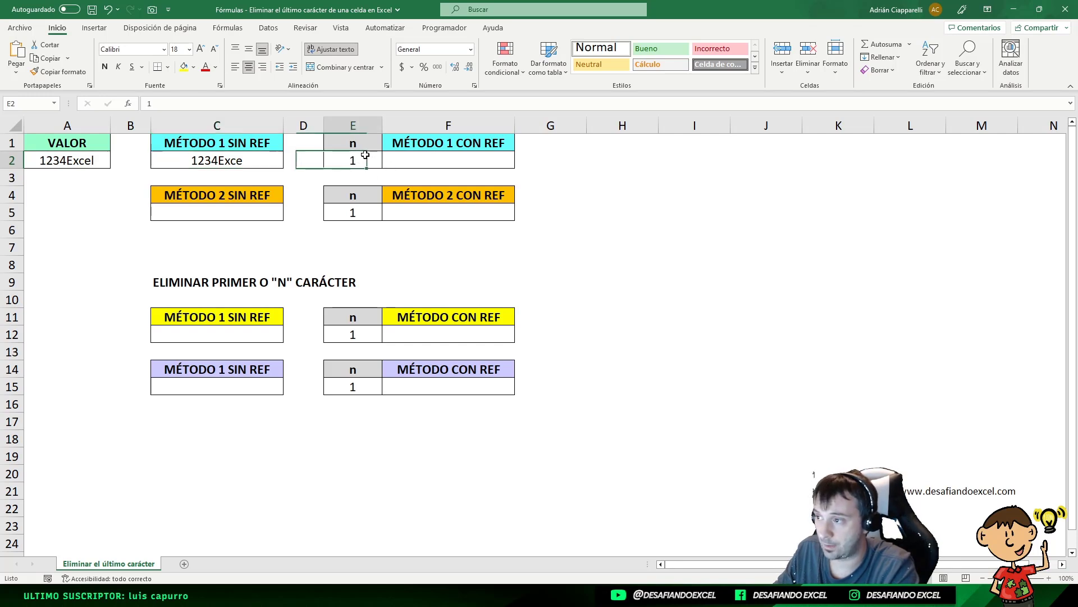
{"action": "double_click", "coordinate": [262, 161]}
{"action": "left_click_drag", "start_coordinate": [224, 178], "coordinate": [114, 152]}
{"action": "key", "text": "ctrl+c"}
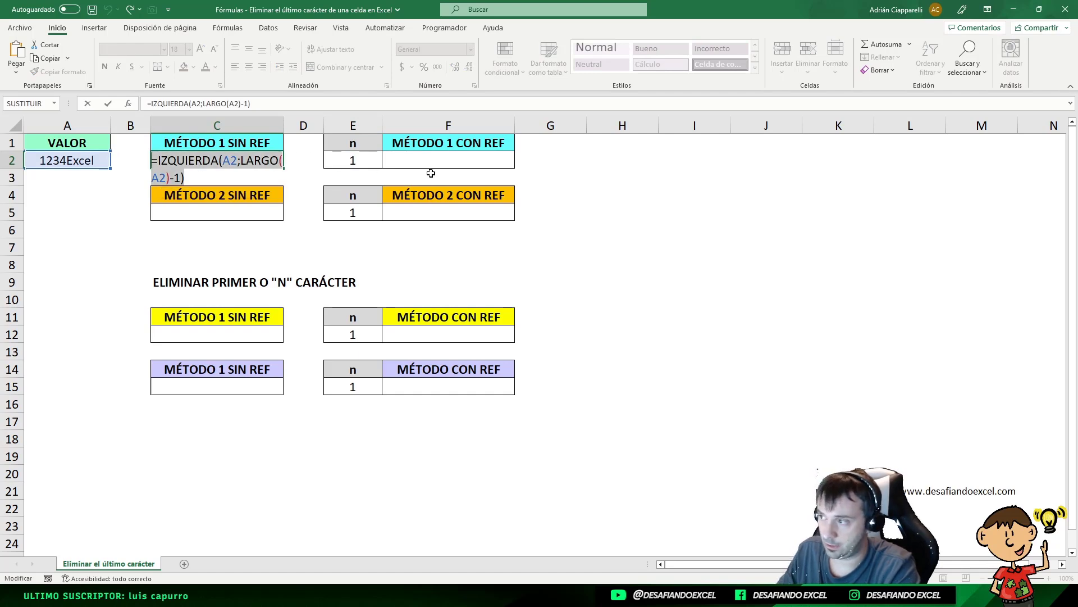
{"action": "left_click", "coordinate": [444, 161]}
{"action": "right_click", "coordinate": [449, 163]}
{"action": "left_click", "coordinate": [477, 215]}
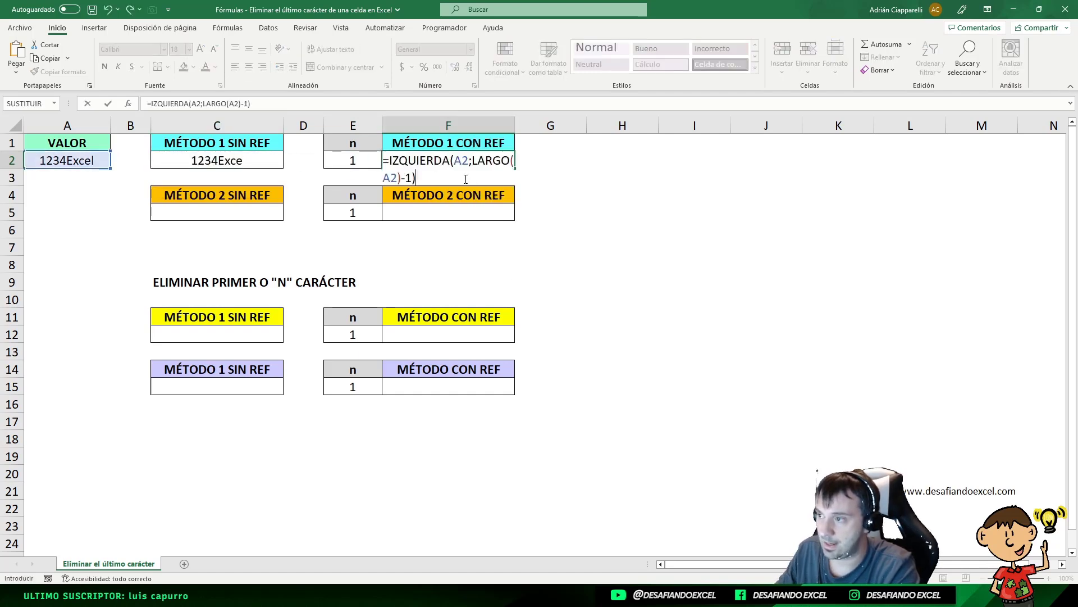
Step: Replace the fixed 1 in the F2 formula with a reference to E2, giving =IZQUIERDA(A2;LARGO(A2)-E2)
{"action": "left_click", "coordinate": [413, 178]}
{"action": "key", "text": "BackSpace"}
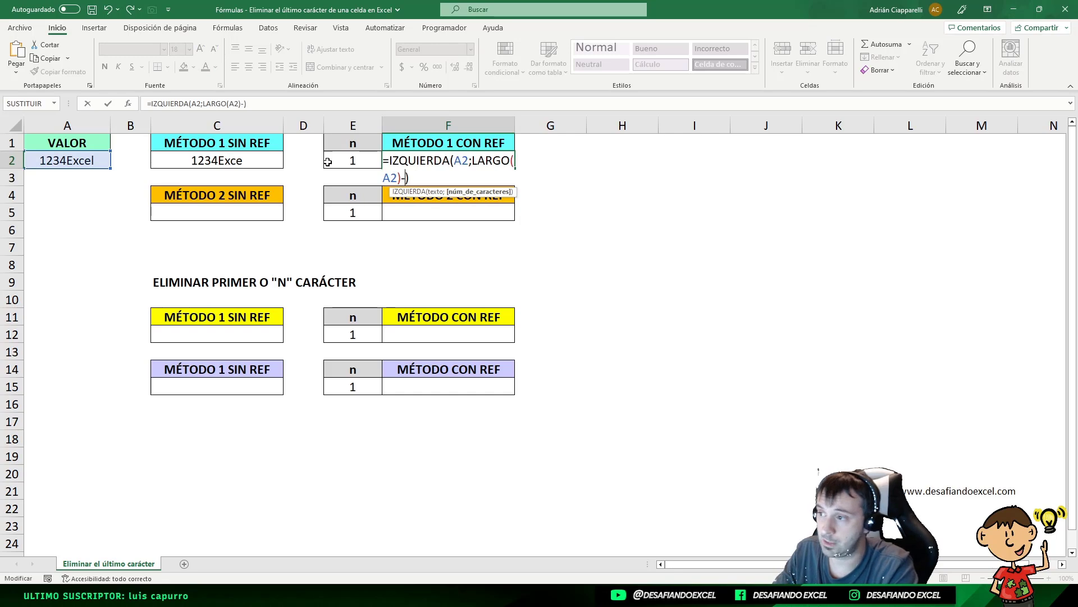
{"action": "left_click", "coordinate": [351, 162]}
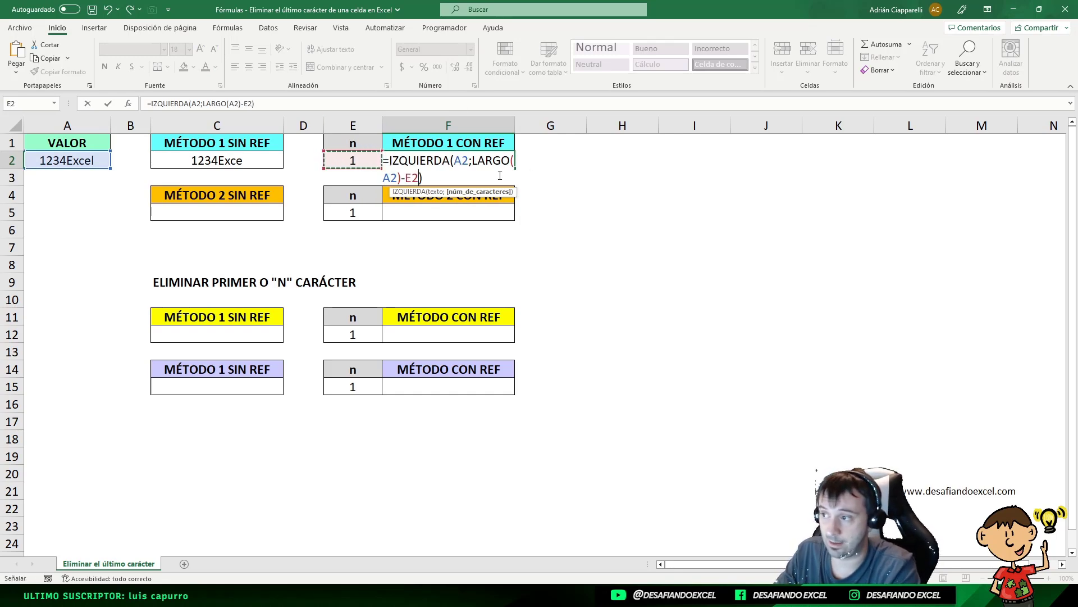
{"action": "key", "text": "Return"}
{"action": "left_click", "coordinate": [483, 160]}
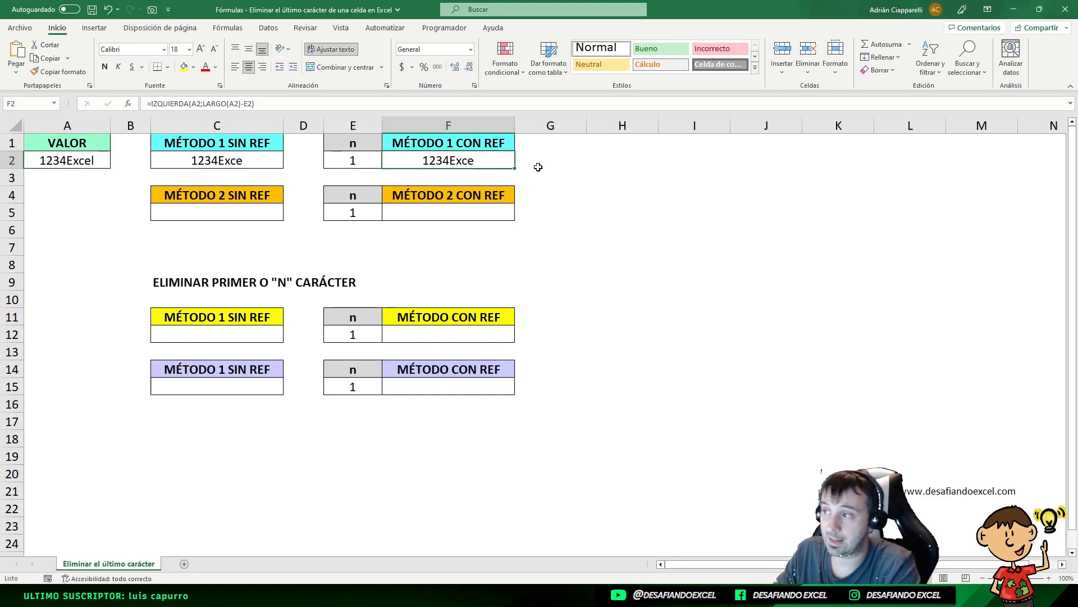
Step: Check the reference in the F2 formula and test it by setting n in E2 to 2, followed by 3
{"action": "double_click", "coordinate": [494, 165]}
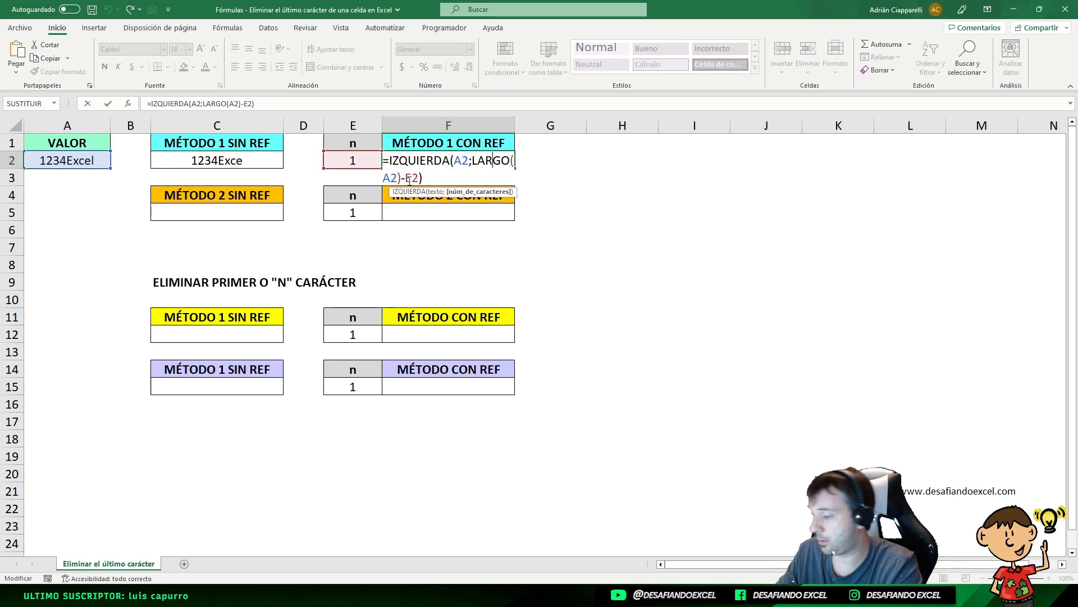
{"action": "left_click", "coordinate": [362, 162]}
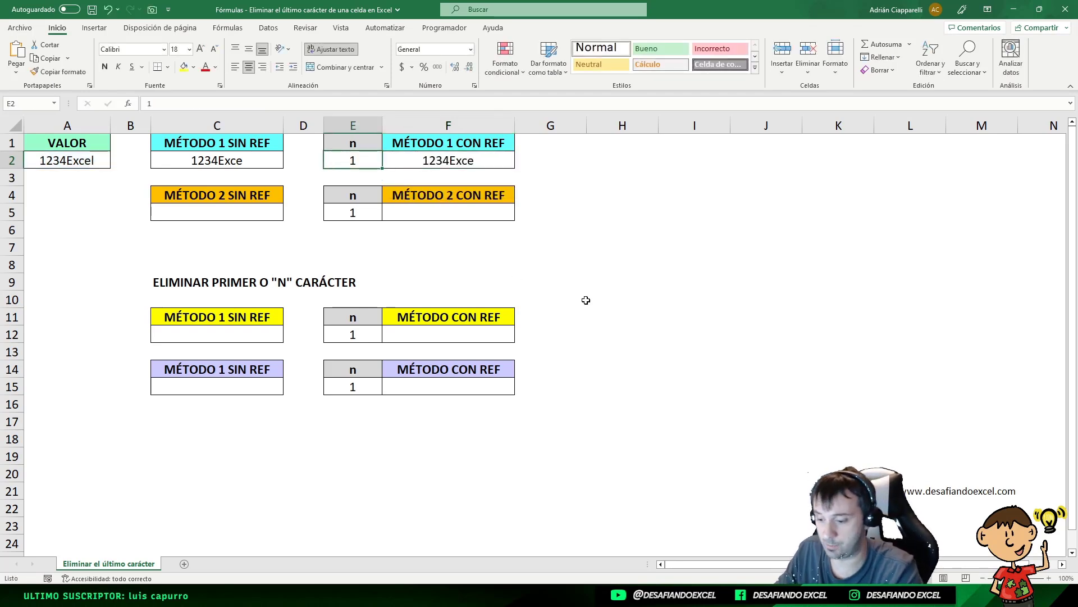
{"action": "type", "text": "2"}
{"action": "key", "text": "Up"}
{"action": "key", "text": "Down"}
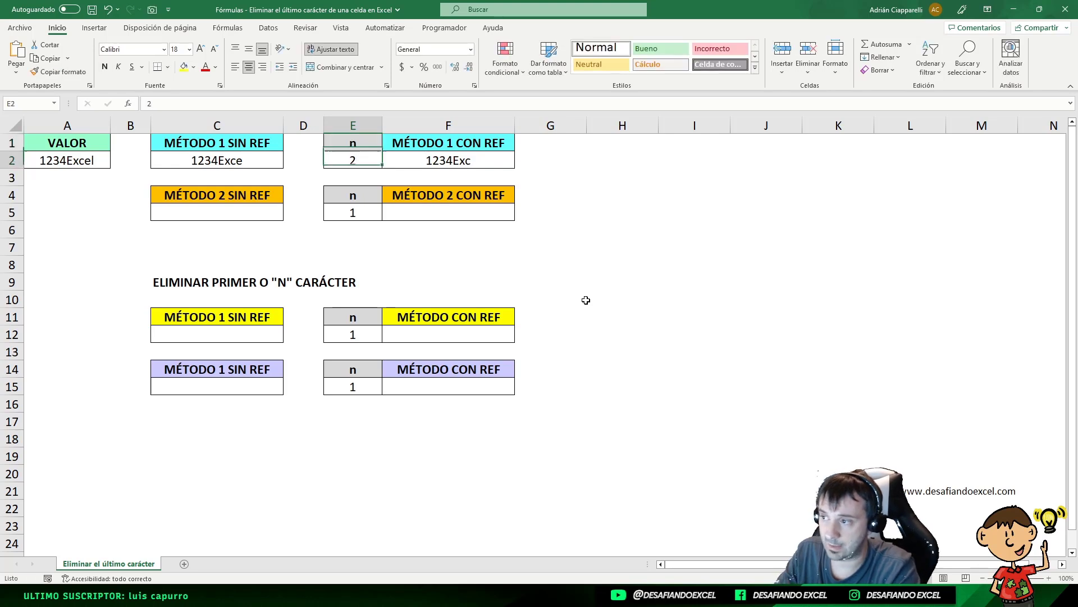
{"action": "type", "text": "3"}
{"action": "key", "text": "Return"}
{"action": "key", "text": "Up"}
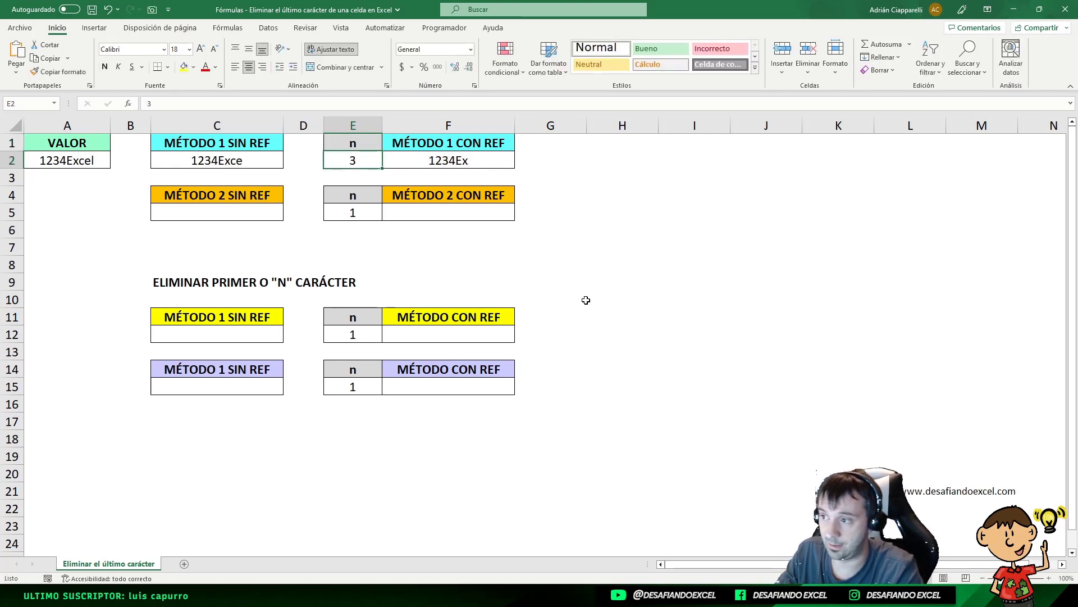
Step: Set n in E2 to 2 for another test, and return it to 1
{"action": "key", "text": "Up"}
{"action": "key", "text": "Down"}
{"action": "type", "text": "2"}
{"action": "key", "text": "Up"}
{"action": "key", "text": "Down"}
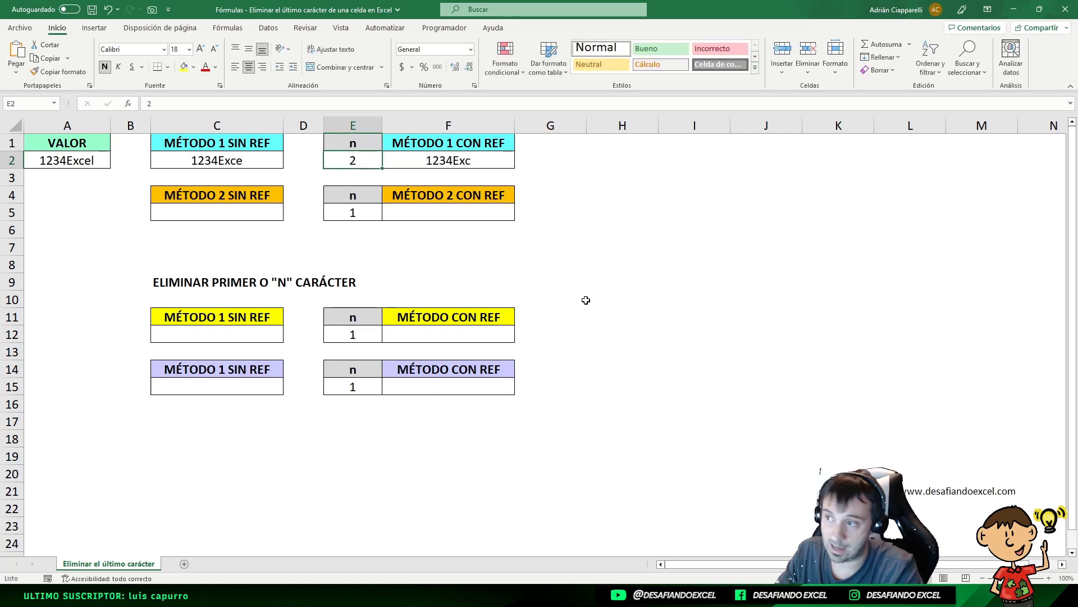
{"action": "key", "text": "Down"}
{"action": "key", "text": "Up"}
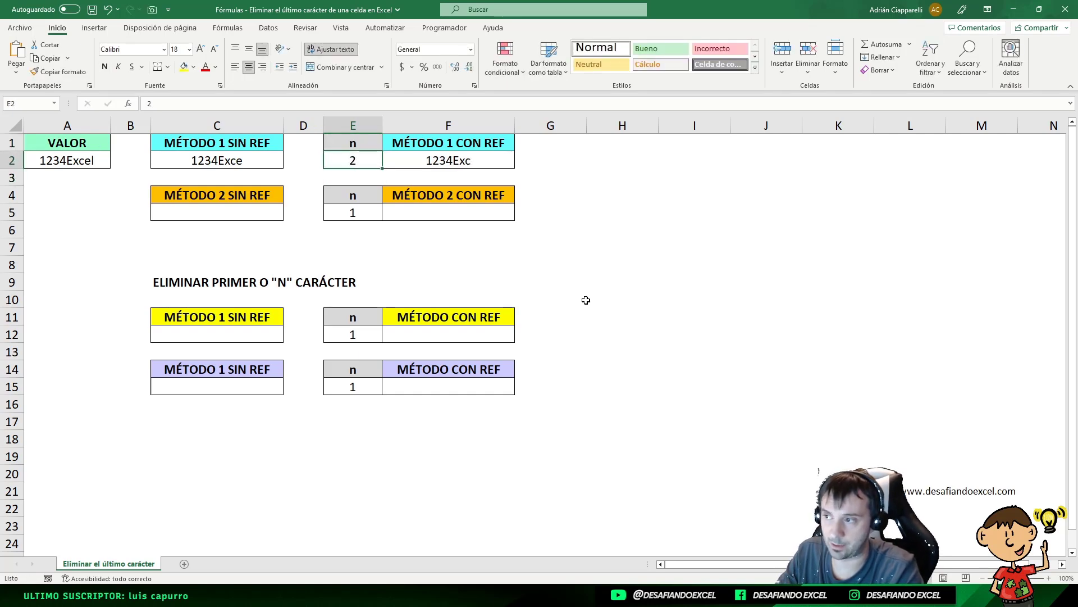
{"action": "type", "text": "1"}
{"action": "key", "text": "Return"}
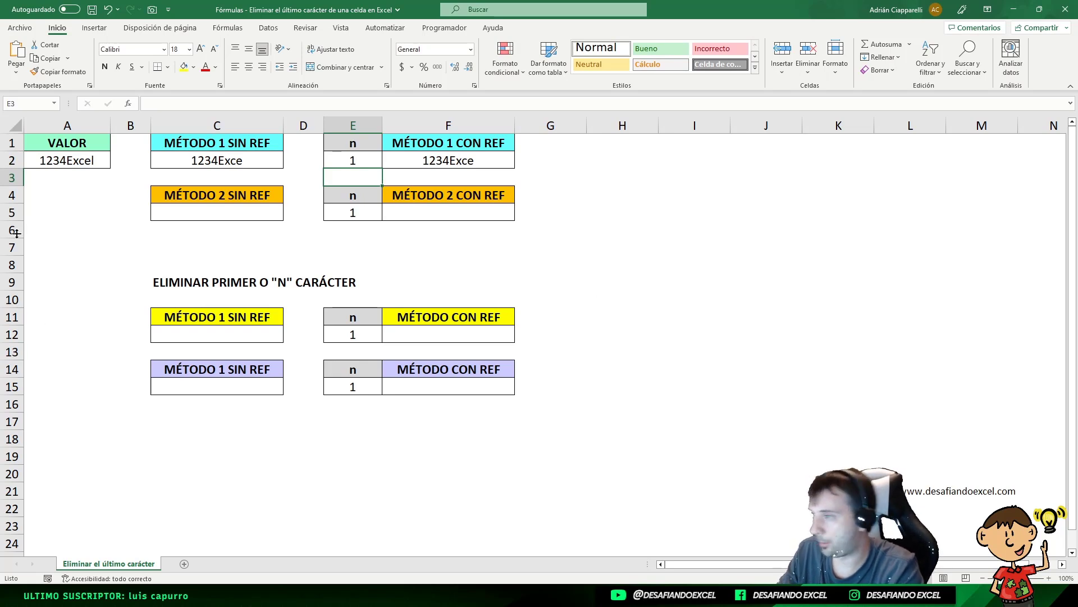
{"action": "left_click", "coordinate": [188, 199]}
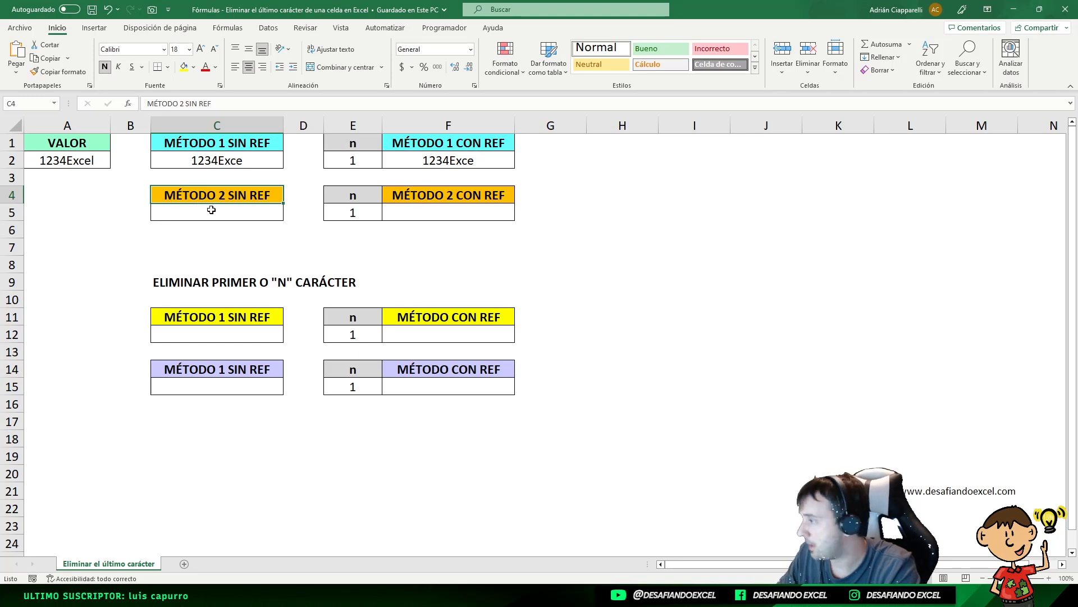
{"action": "left_click", "coordinate": [215, 164]}
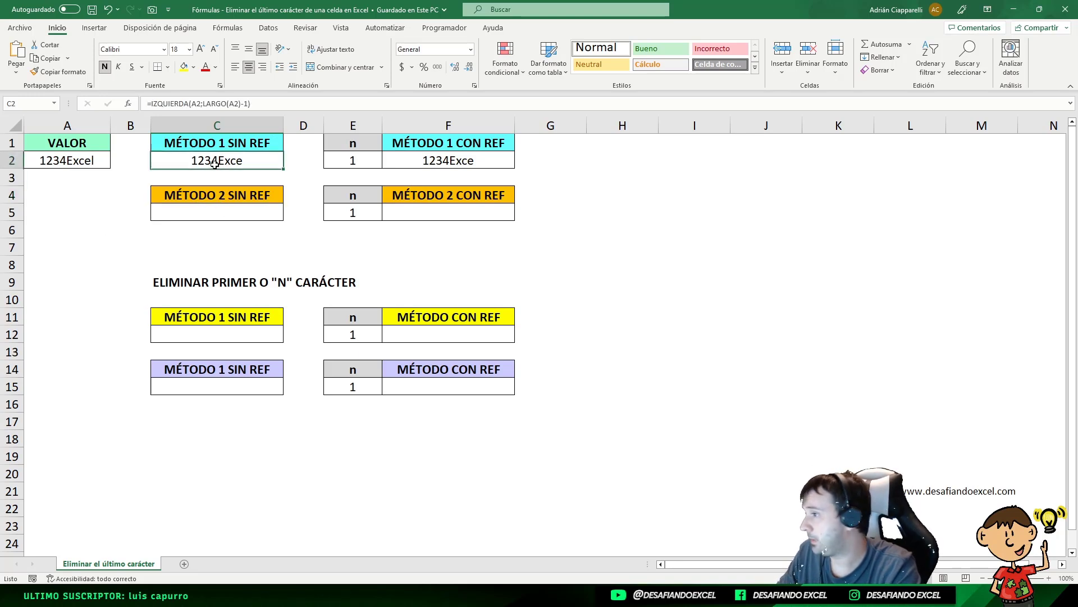
Step: Start a REEMPLAZAR formula in C5 under MÉTODO 2 SIN REF with A2 as the original text
{"action": "left_click", "coordinate": [208, 214]}
{"action": "double_click", "coordinate": [208, 214]}
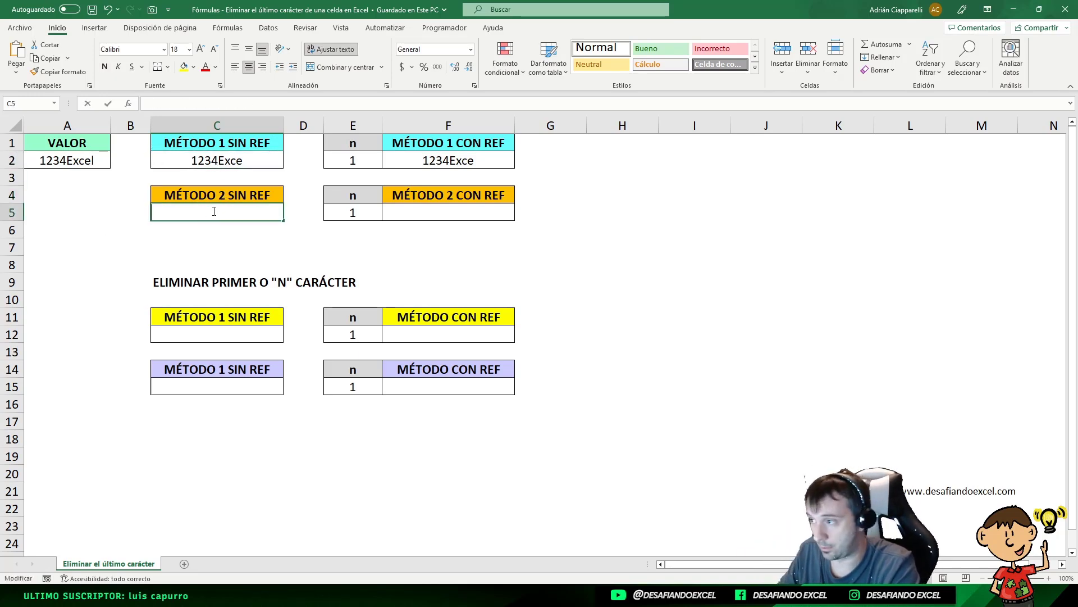
{"action": "type", "text": "="}
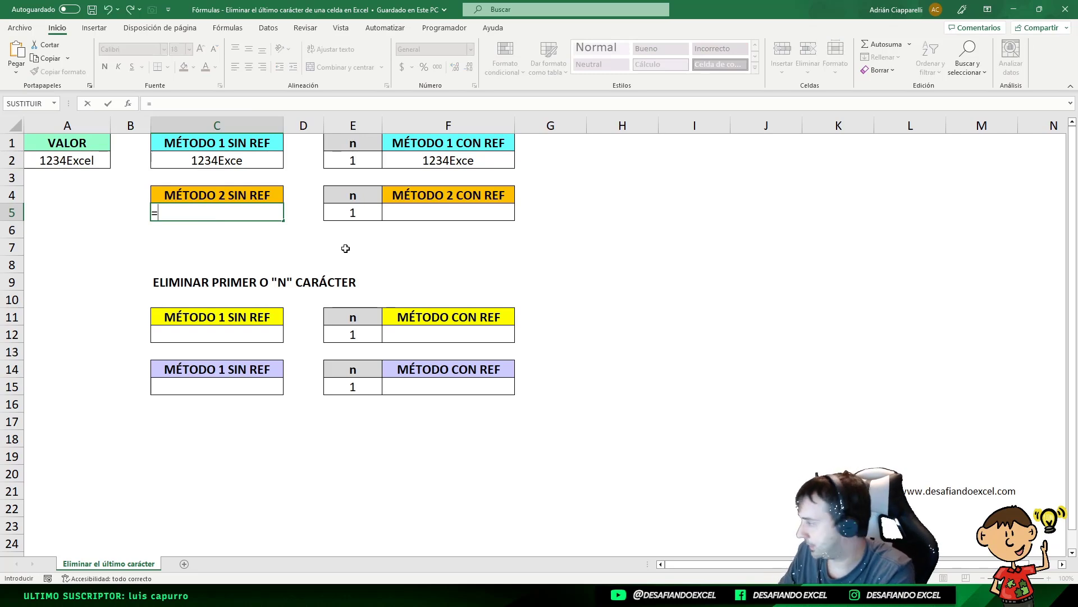
{"action": "type", "text": "REEMP"}
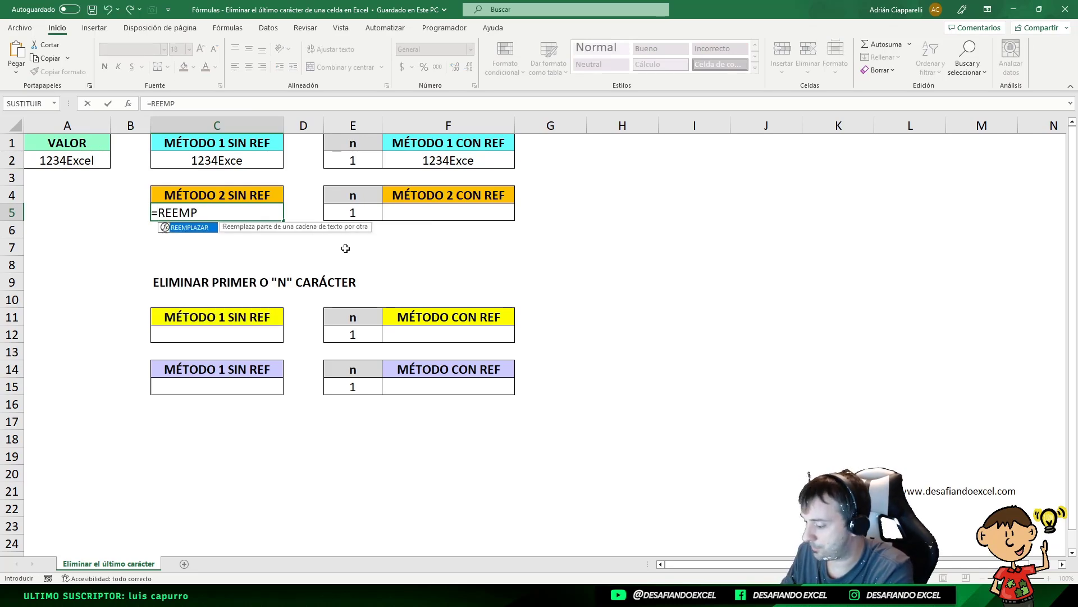
{"action": "type", "text": "LAZAR"}
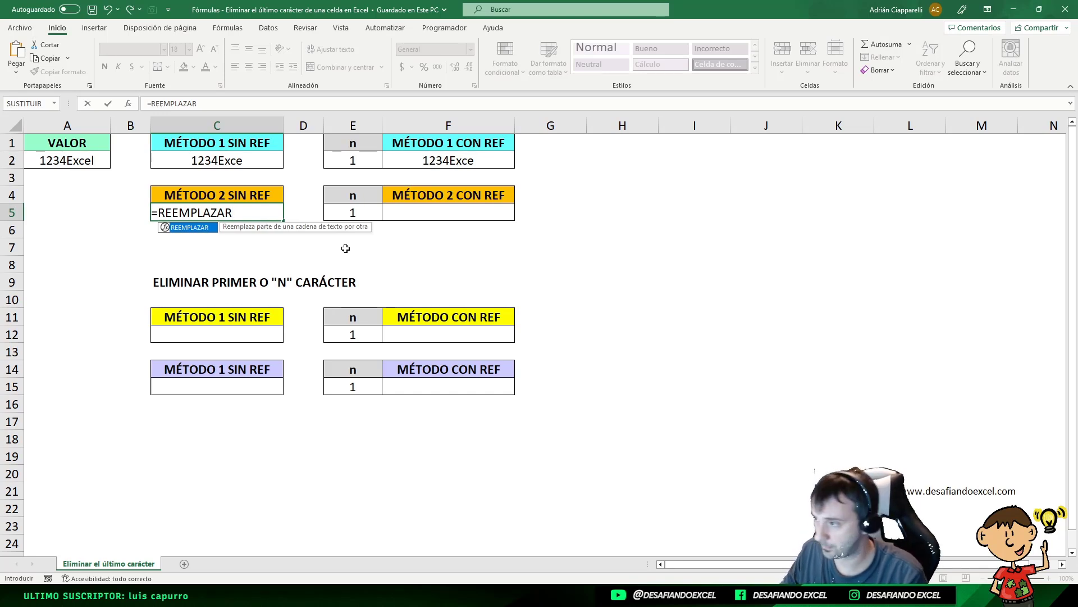
{"action": "type", "text": "("}
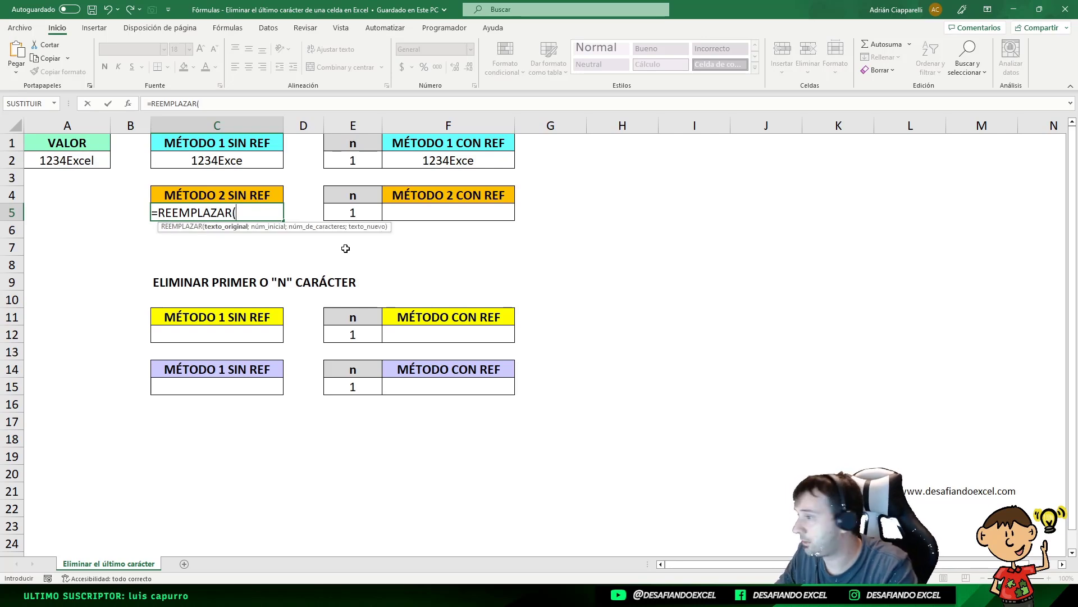
{"action": "type", "text": "A2"}
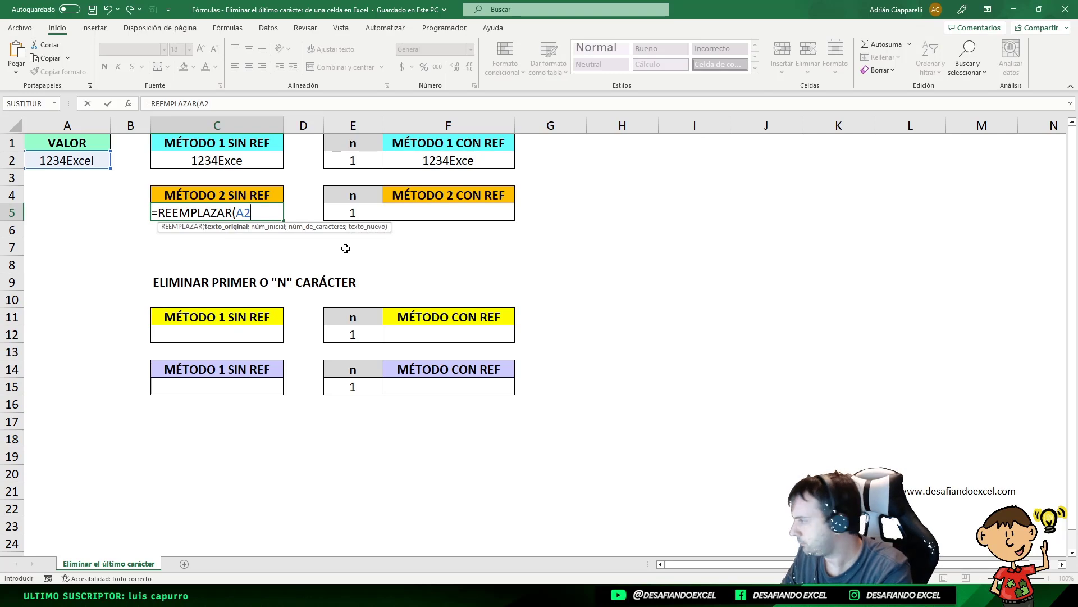
{"action": "type", "text": ";"}
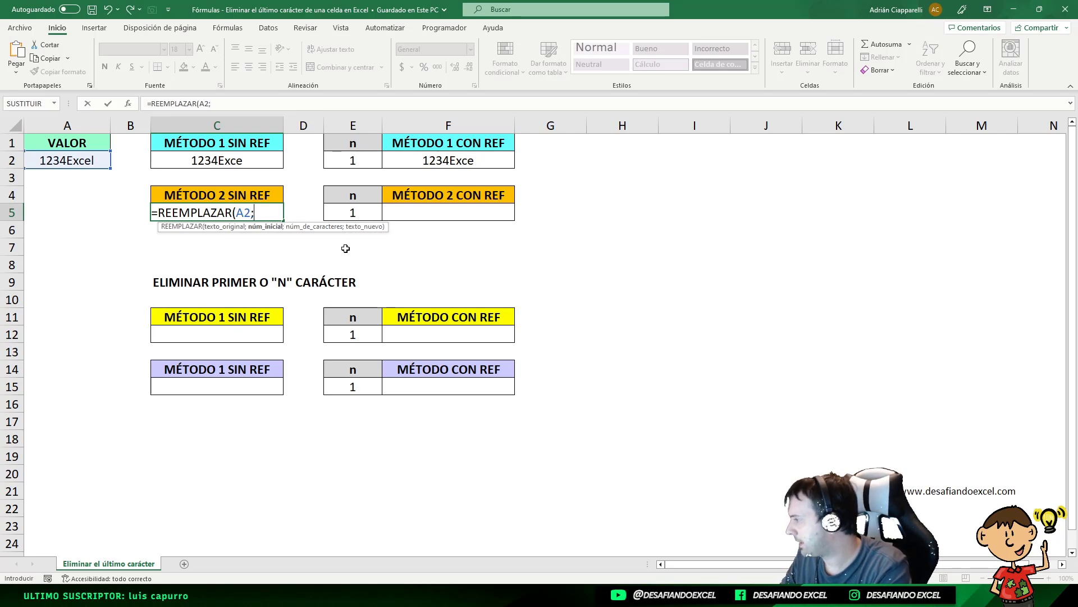
Step: Add LARGO(A2) as the start position in the C5 formula and check which argument it fills
{"action": "type", "text": "LARGO"}
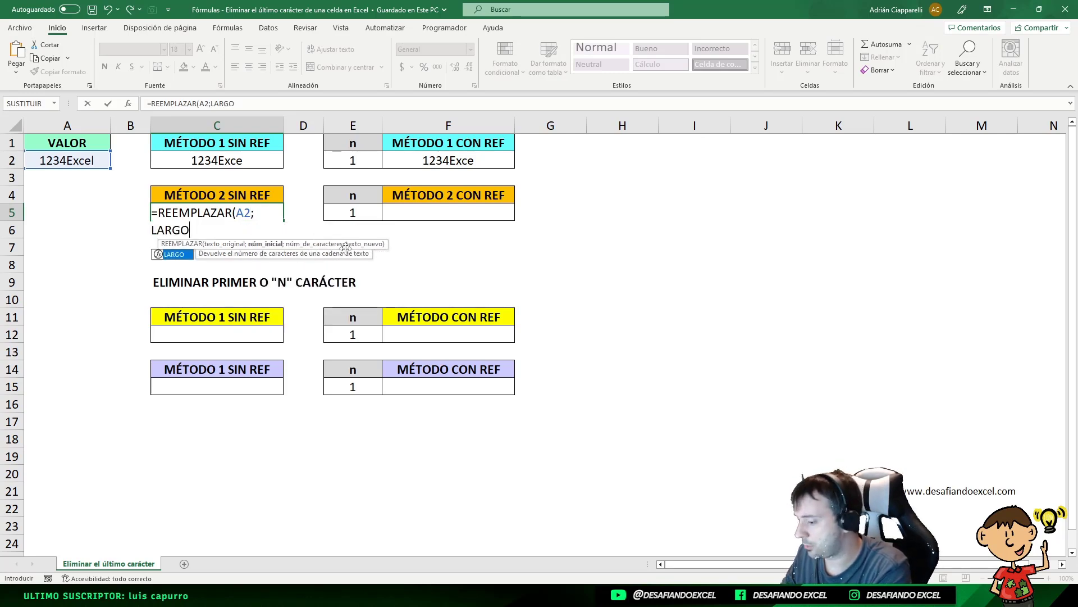
{"action": "type", "text": "(A2"}
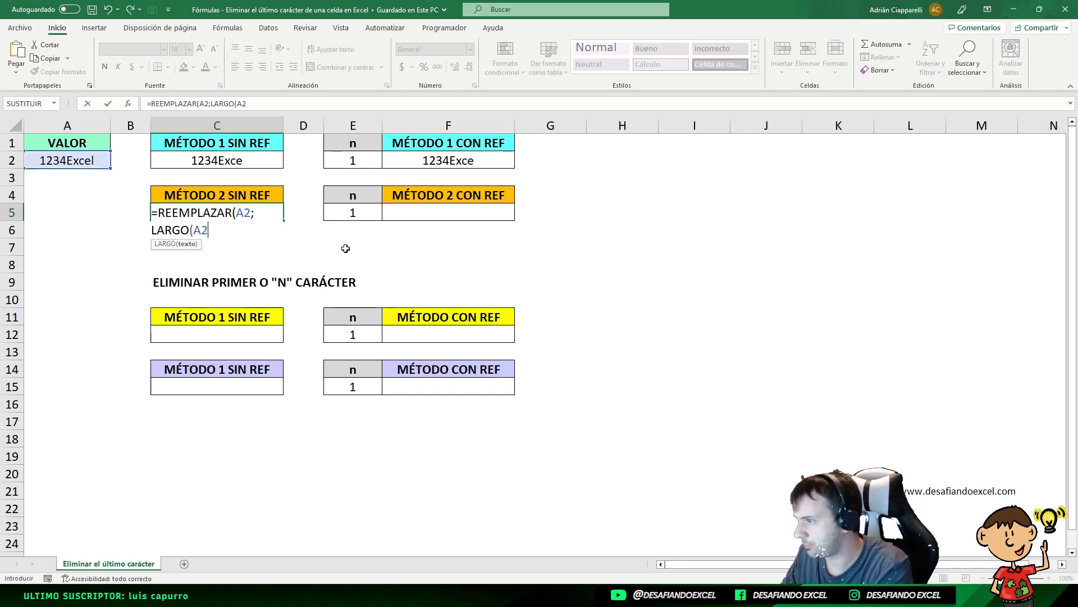
{"action": "type", "text": ")"}
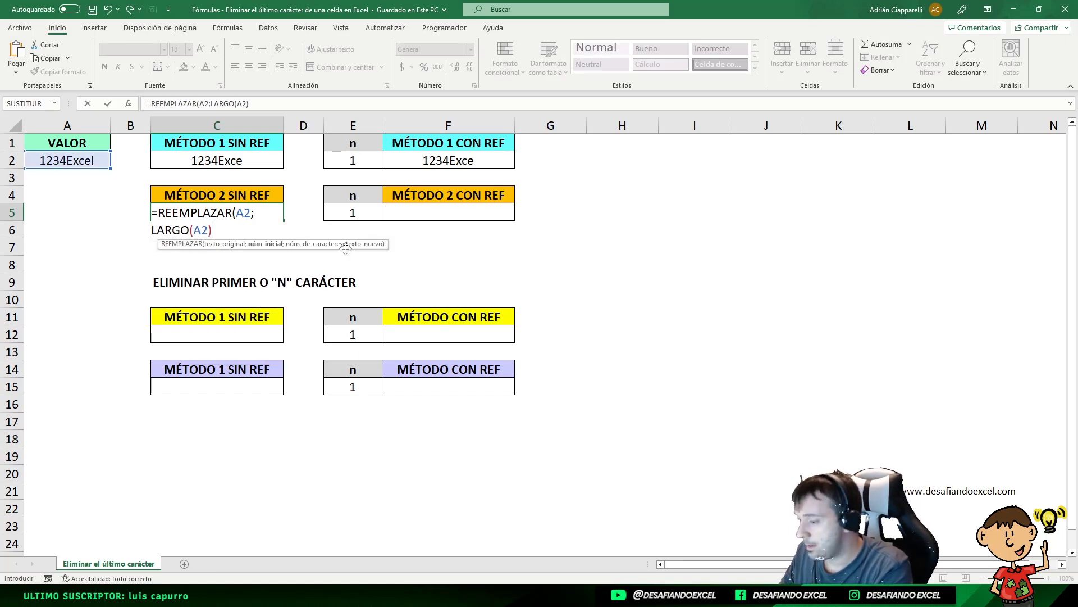
{"action": "type", "text": ";"}
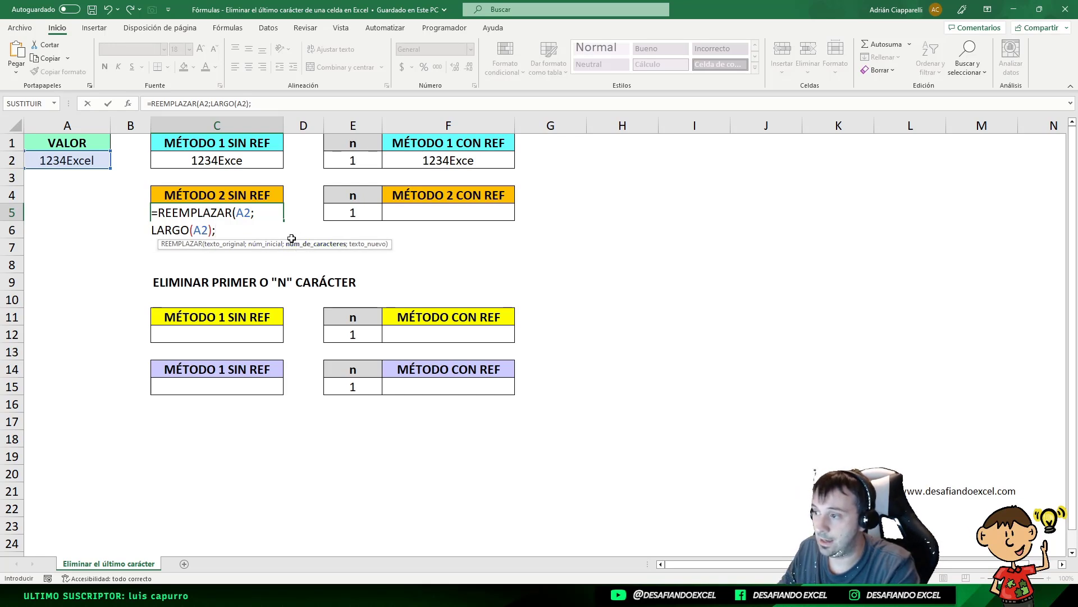
{"action": "left_click", "coordinate": [230, 245]}
{"action": "left_click", "coordinate": [264, 244]}
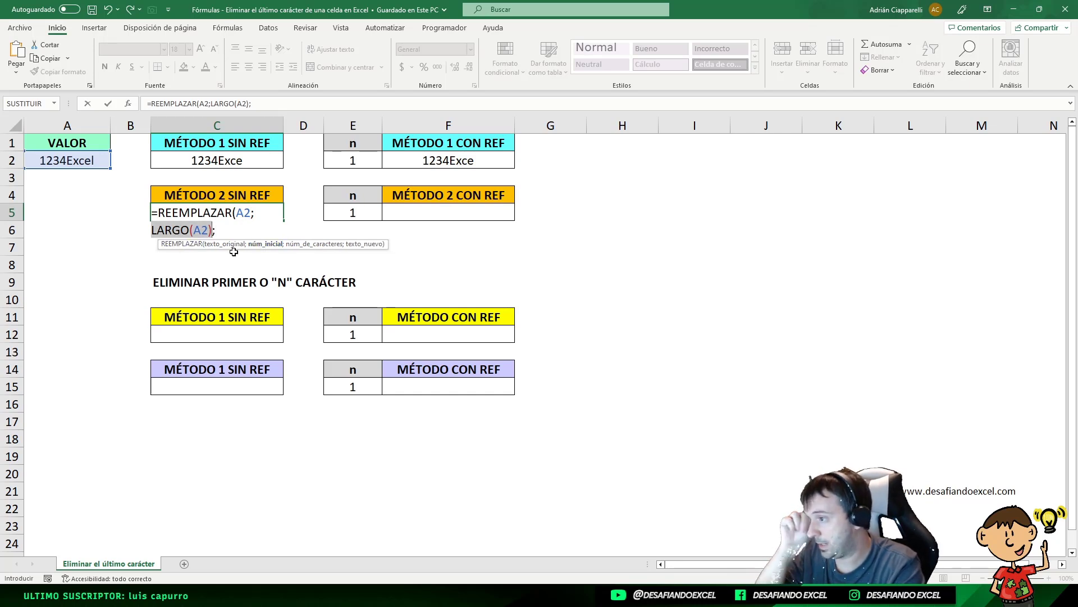
{"action": "left_click", "coordinate": [291, 244]}
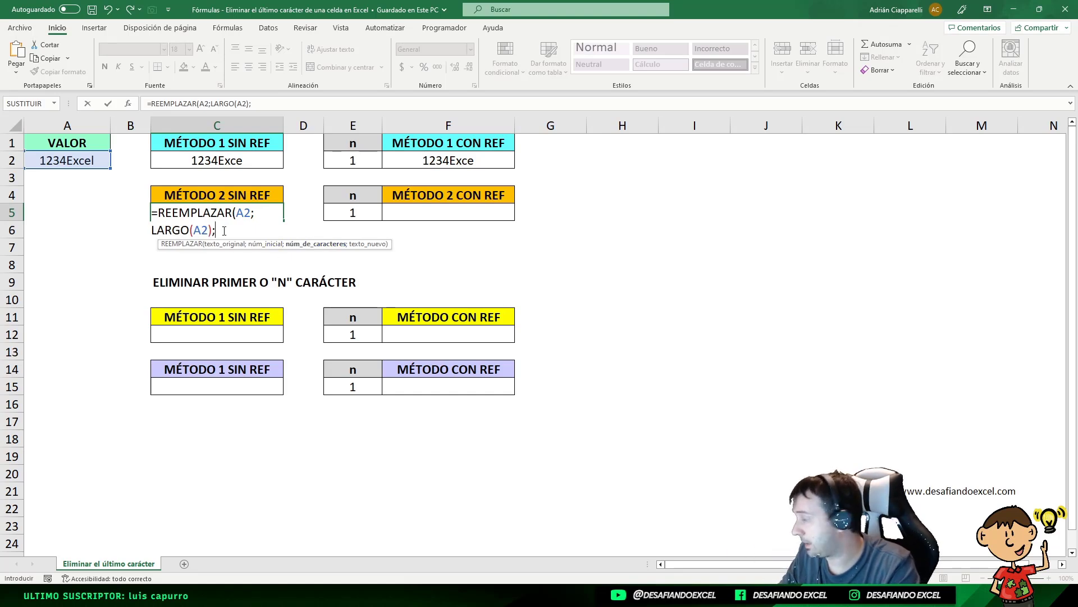
Step: Complete the C5 formula with 1 character and an empty new text, giving =REEMPLAZAR(A2;LARGO(A2);1;"")
{"action": "type", "text": "1"}
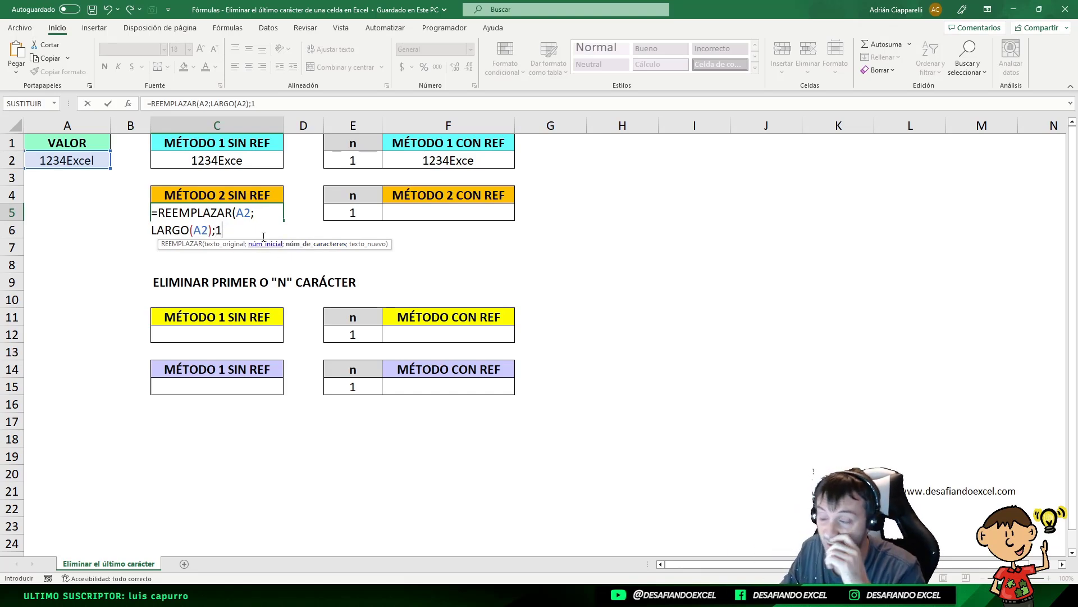
{"action": "type", "text": ";"}
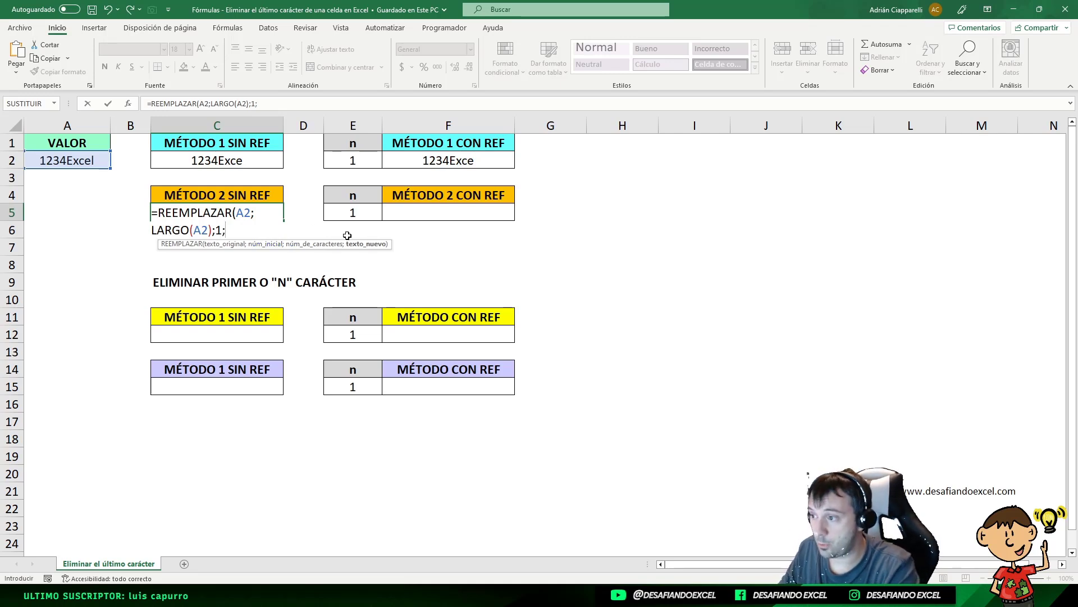
{"action": "type", "text": "\"\""}
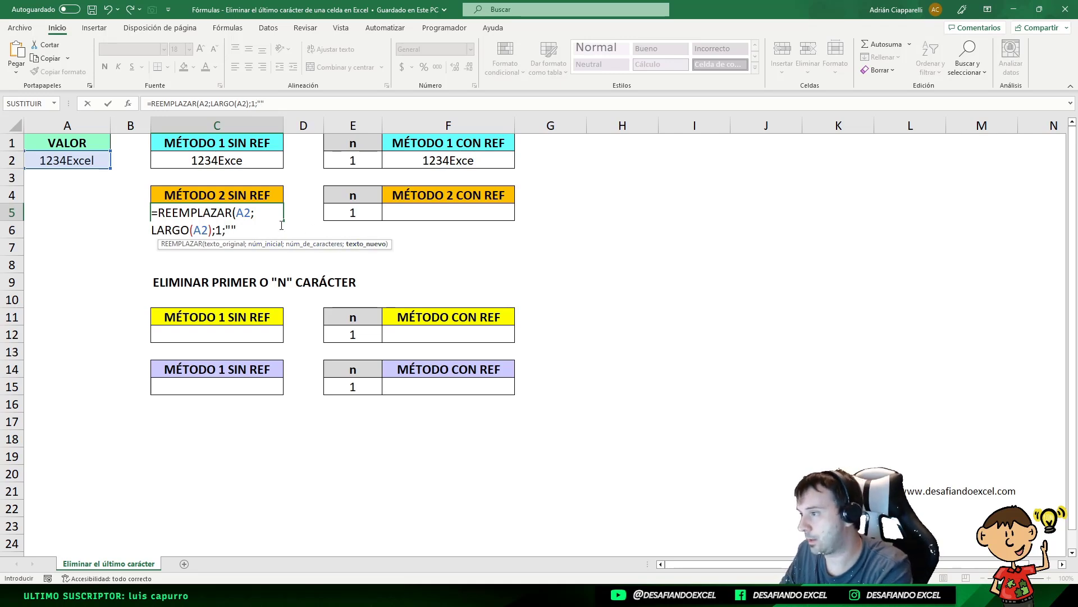
{"action": "type", "text": ")"}
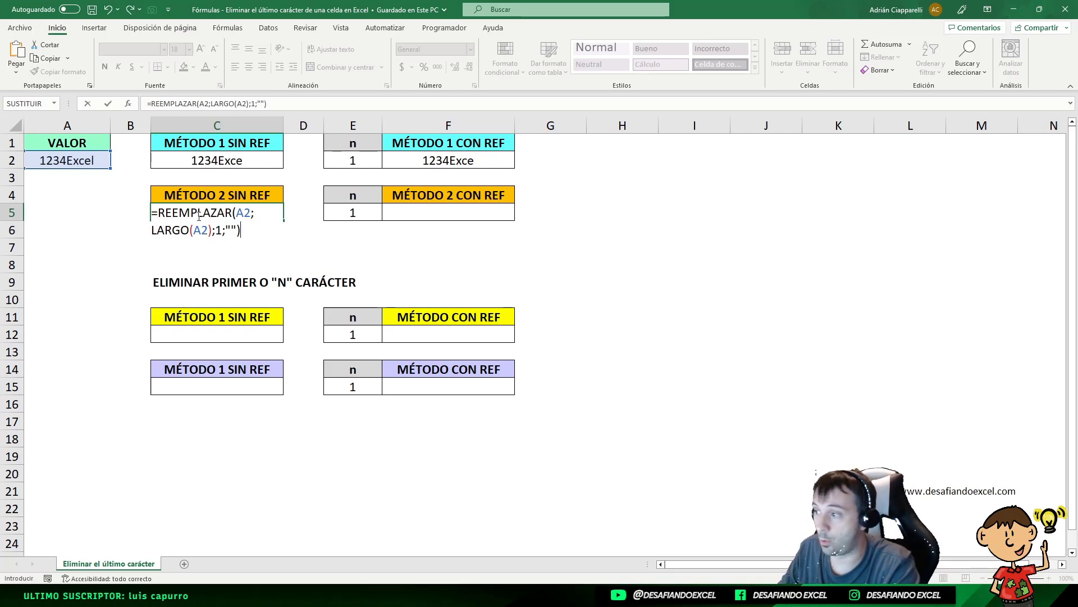
{"action": "left_click", "coordinate": [182, 229]}
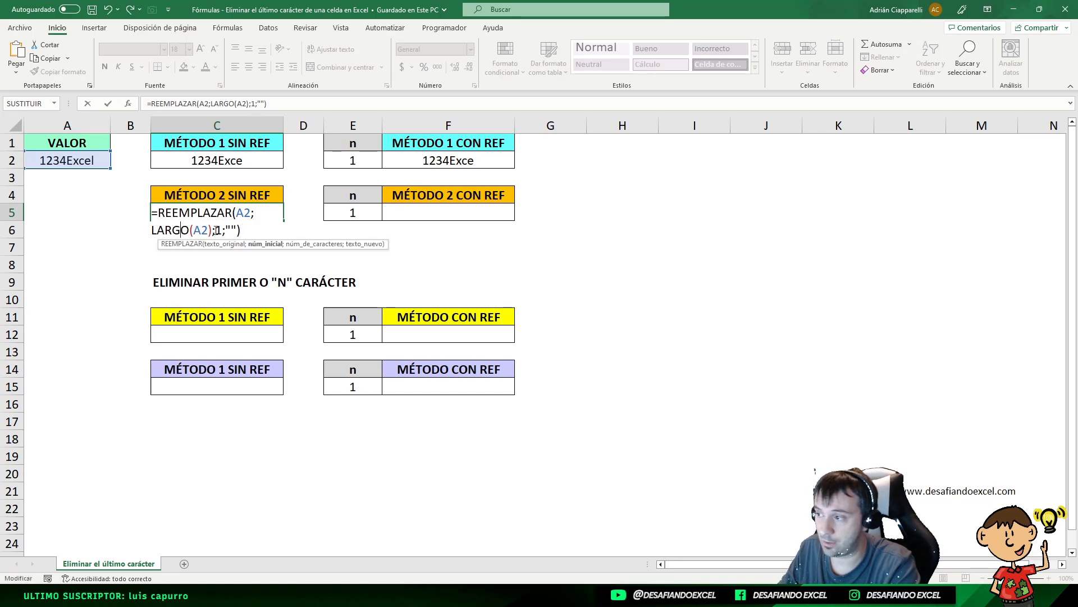
{"action": "left_click", "coordinate": [222, 230]}
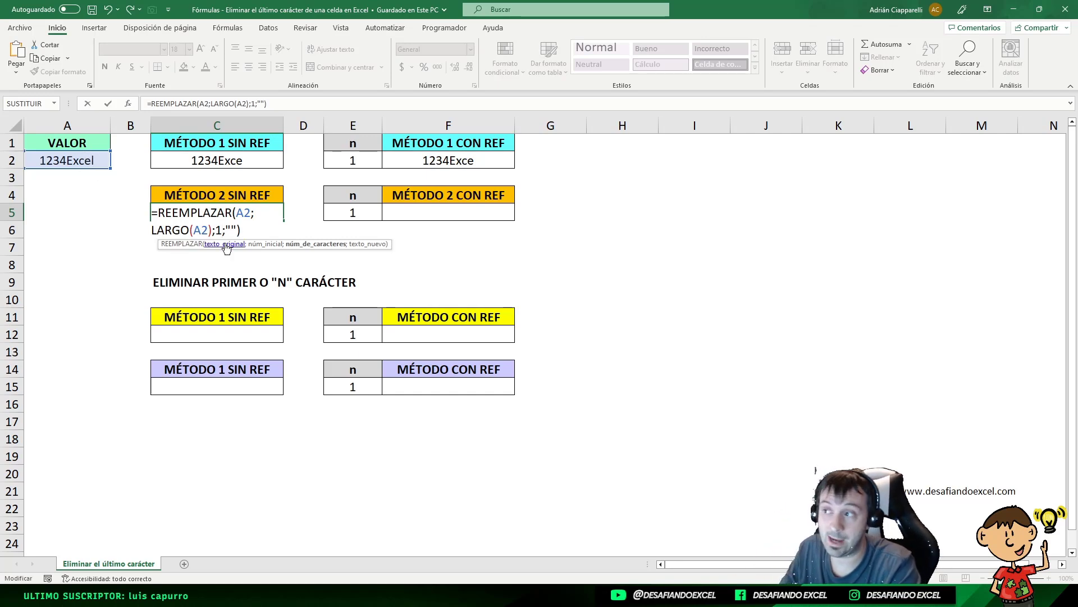
{"action": "key", "text": "Return"}
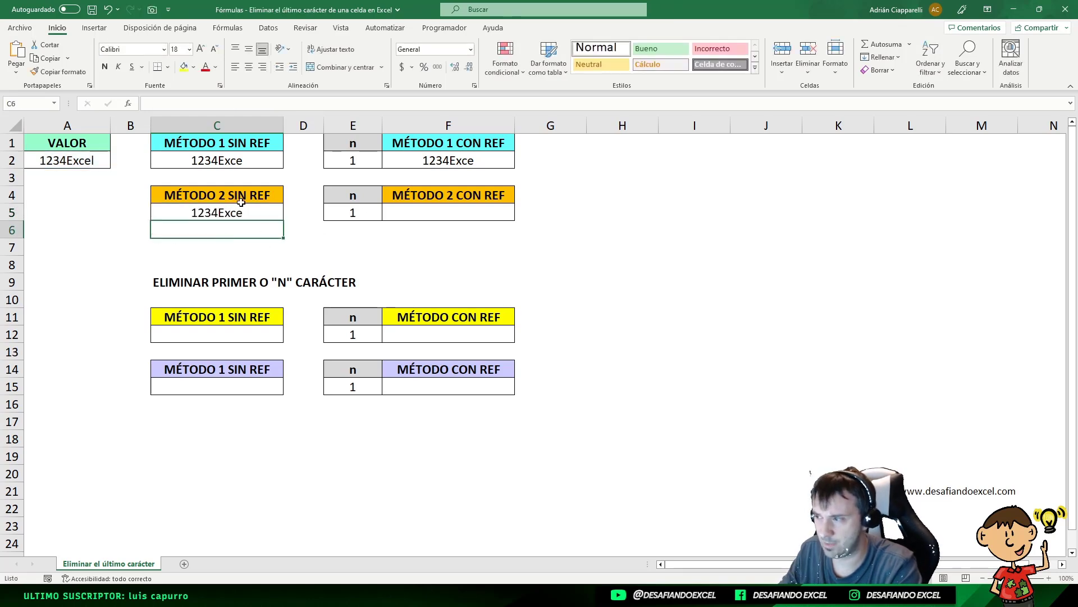
Step: Copy the formula text from C5 and paste it into F5 under MÉTODO 2 CON REF
{"action": "key", "text": "Up"}
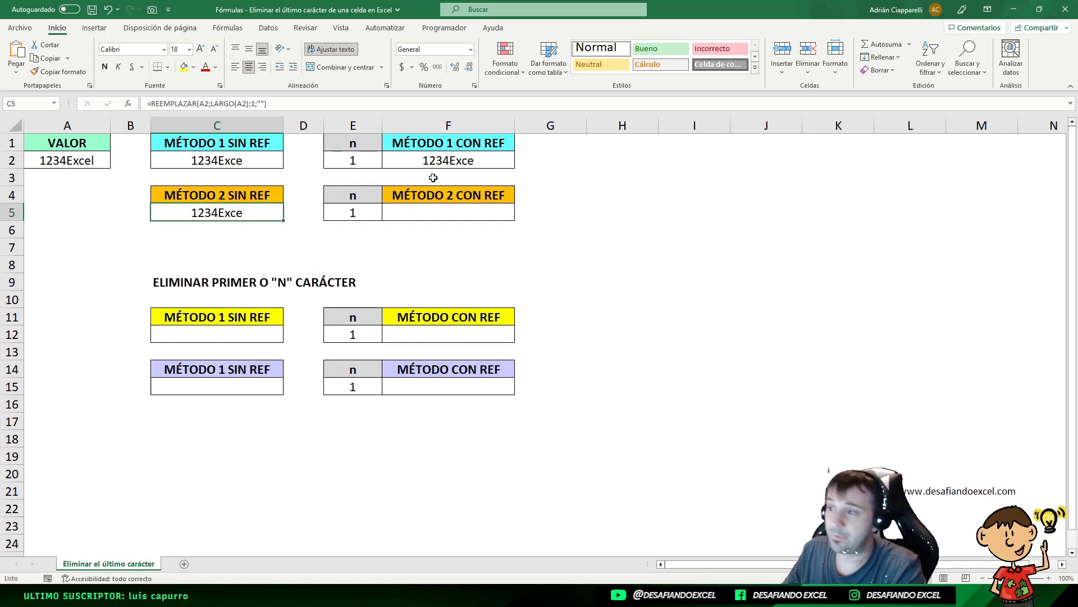
{"action": "double_click", "coordinate": [264, 213]}
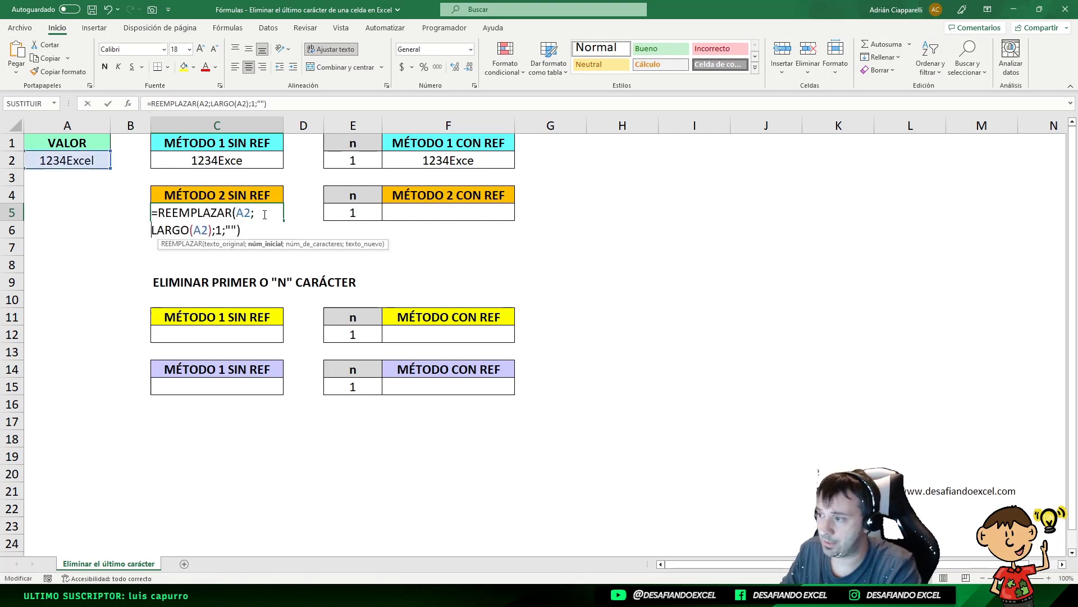
{"action": "left_click_drag", "start_coordinate": [247, 231], "coordinate": [107, 203]}
{"action": "key", "text": "ctrl+c"}
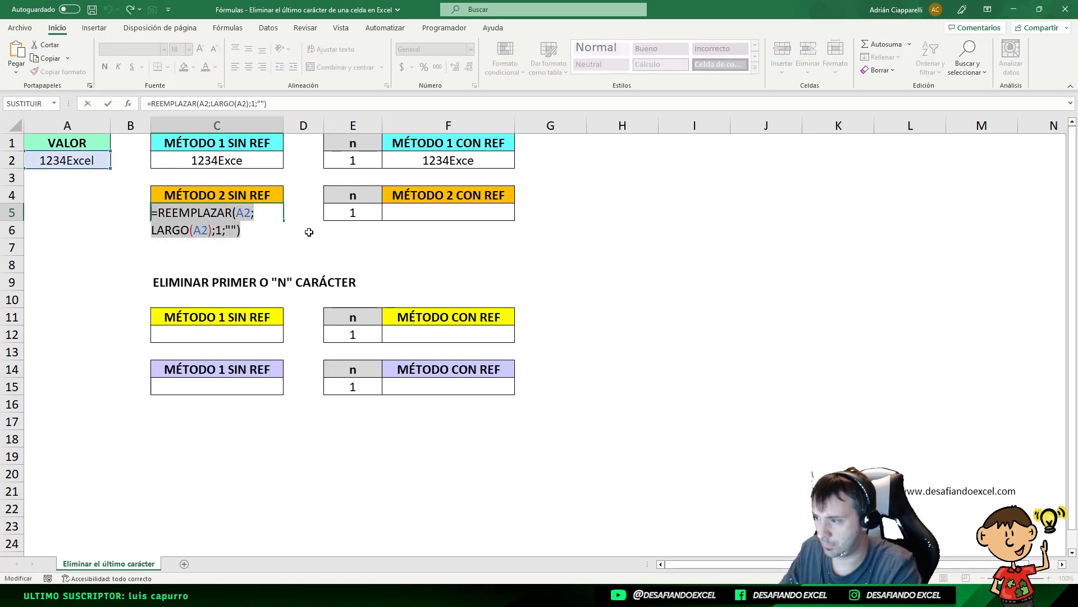
{"action": "key", "text": "Escape"}
{"action": "left_click", "coordinate": [419, 216]}
{"action": "right_click", "coordinate": [428, 214]}
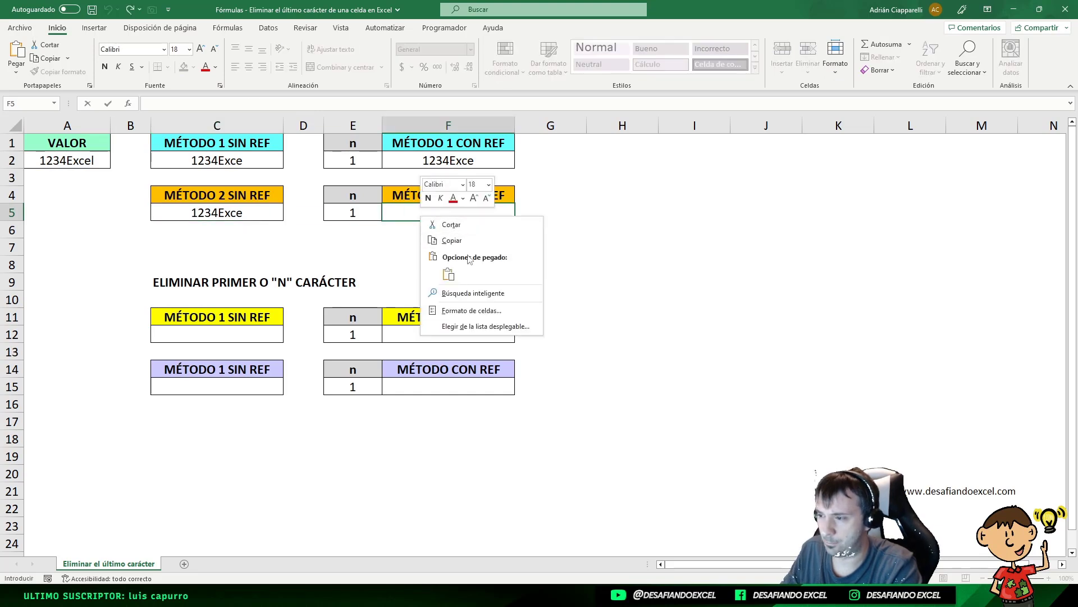
{"action": "left_click", "coordinate": [447, 274]}
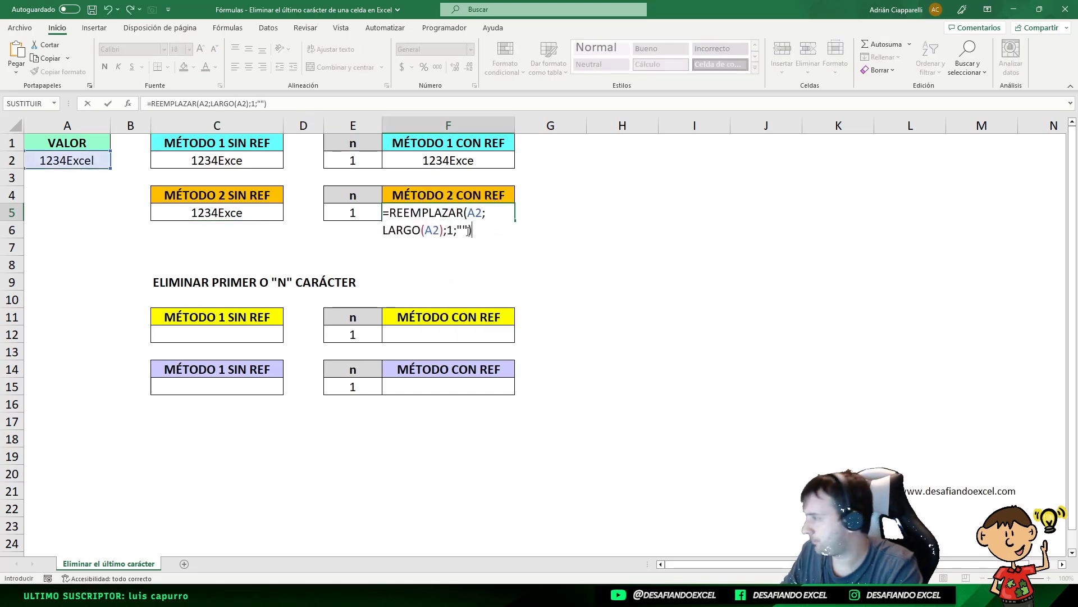
Step: Subtract (E5-1) from LARGO(A2) in the start position of the F5 formula
{"action": "left_click", "coordinate": [444, 230]}
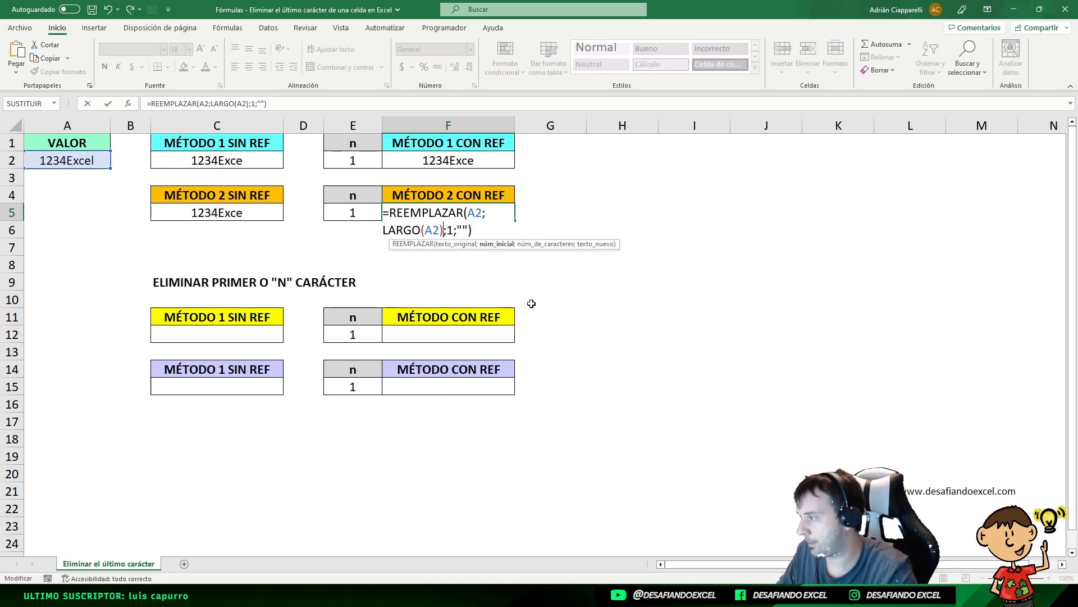
{"action": "type", "text": "-"}
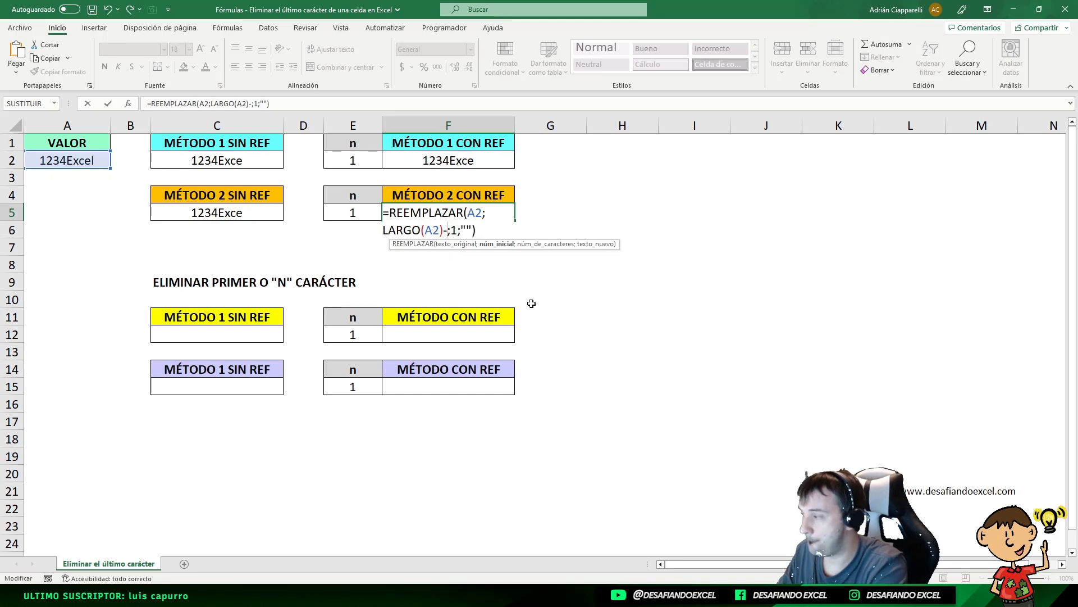
{"action": "type", "text": "("}
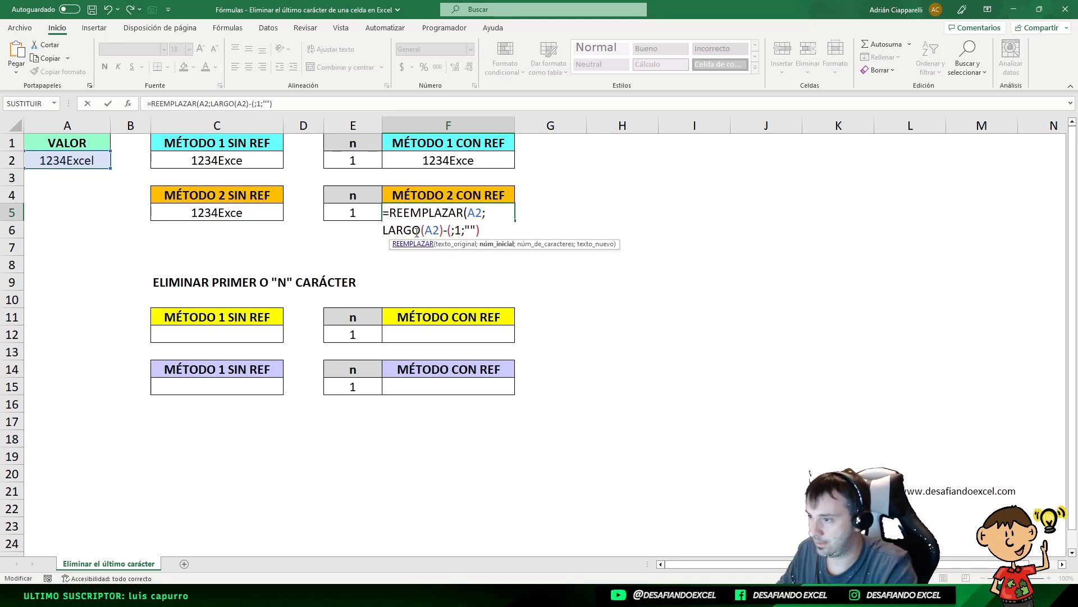
{"action": "left_click", "coordinate": [356, 210]}
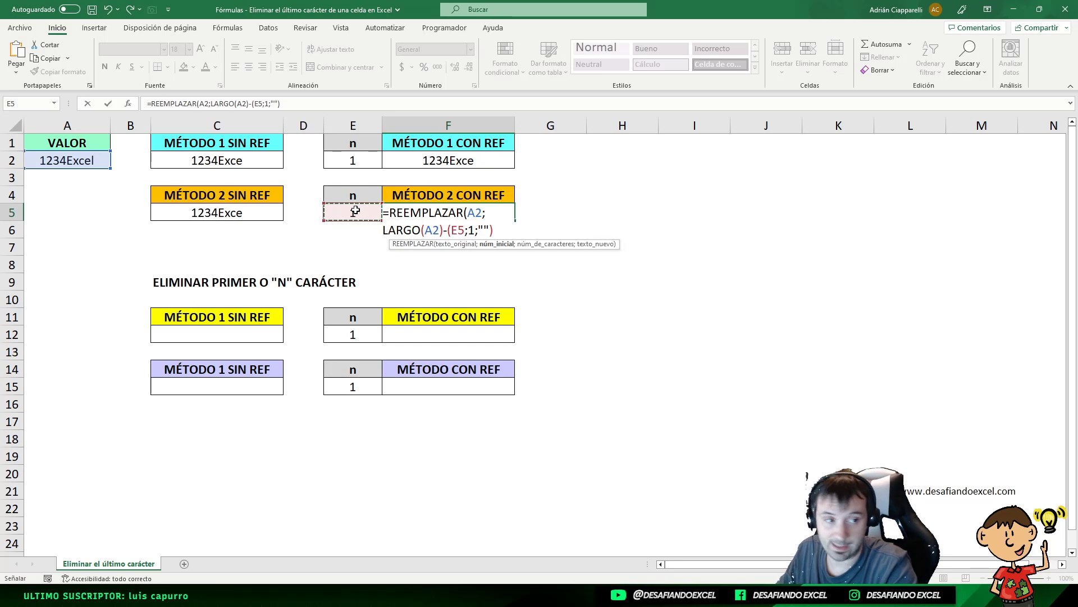
{"action": "type", "text": "-1)"}
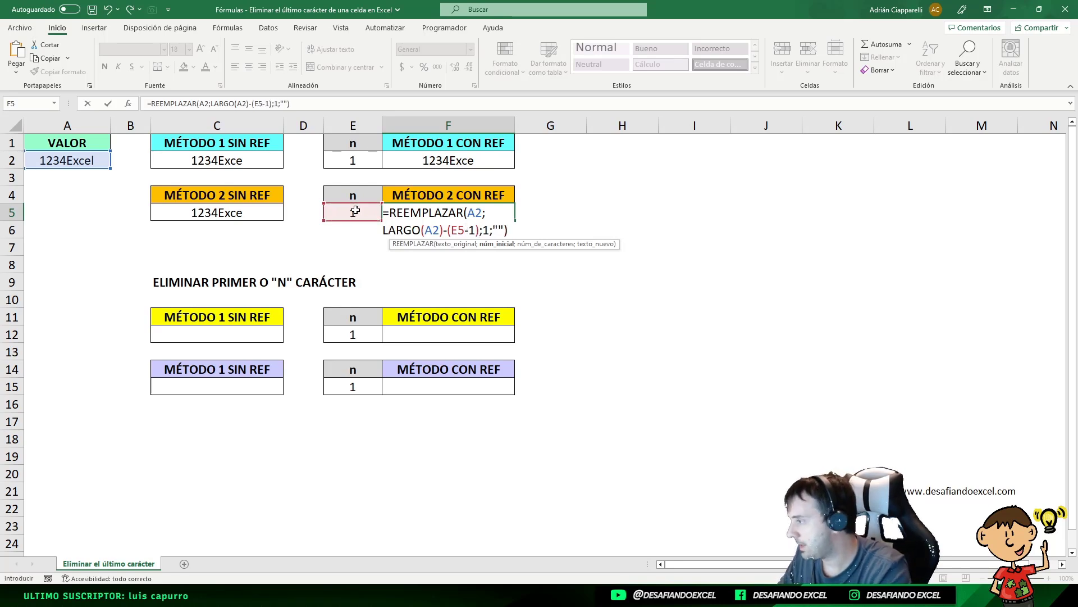
Step: Replace the fixed 1 for the number of characters in F5 with E5, giving =REEMPLAZAR(A2;LARGO(A2)-(E5-1);E5;"")
{"action": "left_click", "coordinate": [490, 230]}
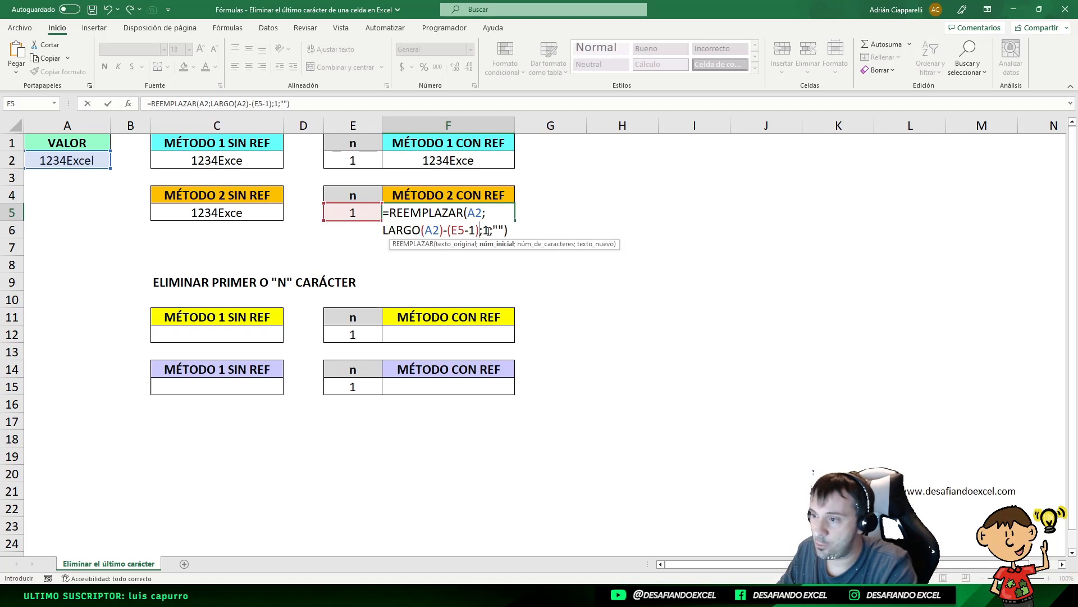
{"action": "key", "text": "BackSpace"}
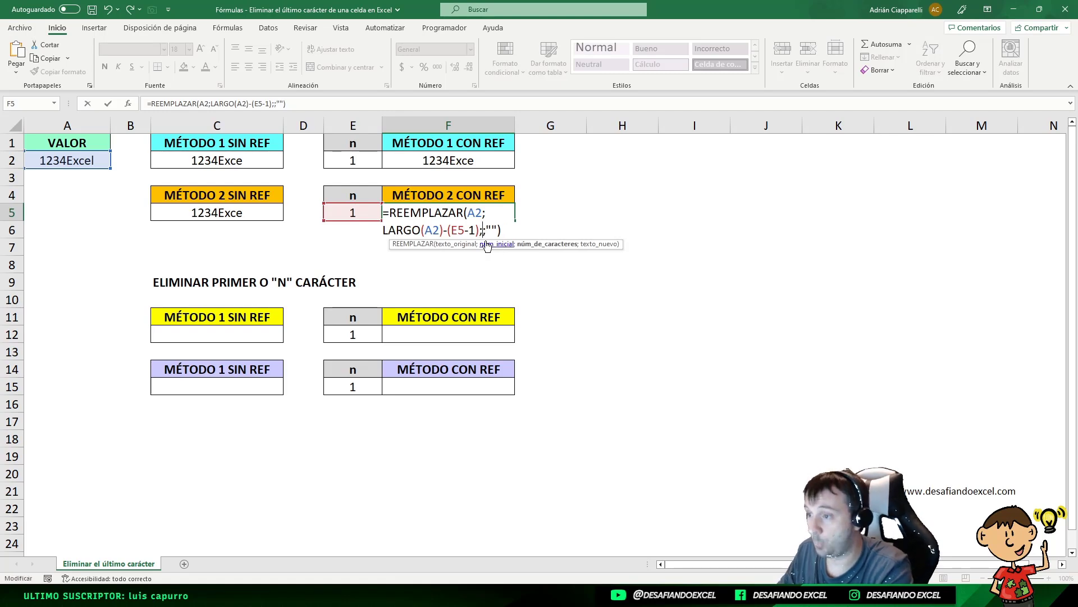
{"action": "left_click", "coordinate": [351, 212]}
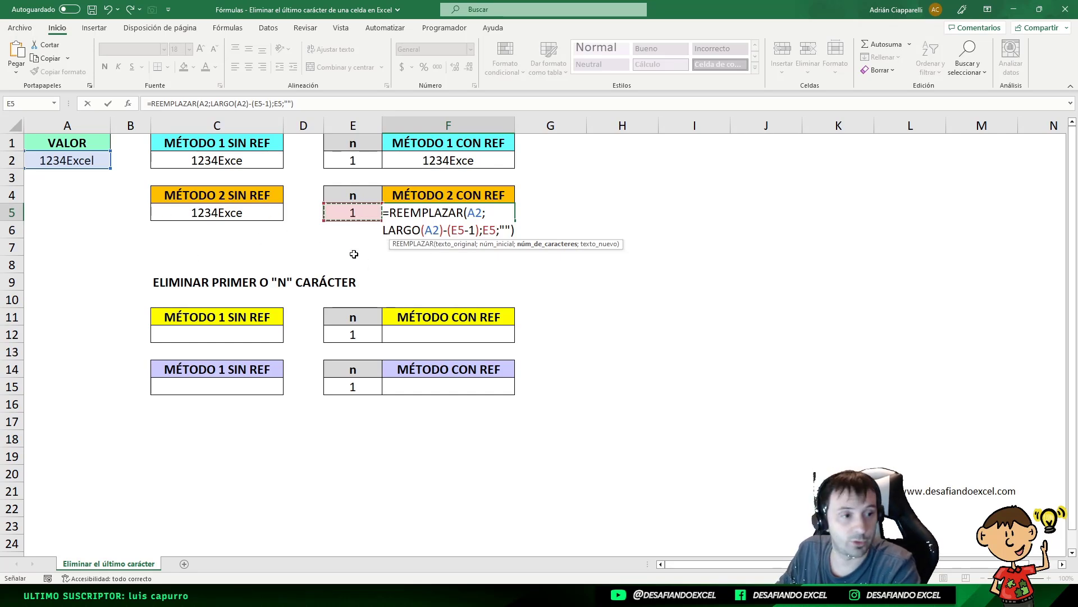
{"action": "key", "text": "Return"}
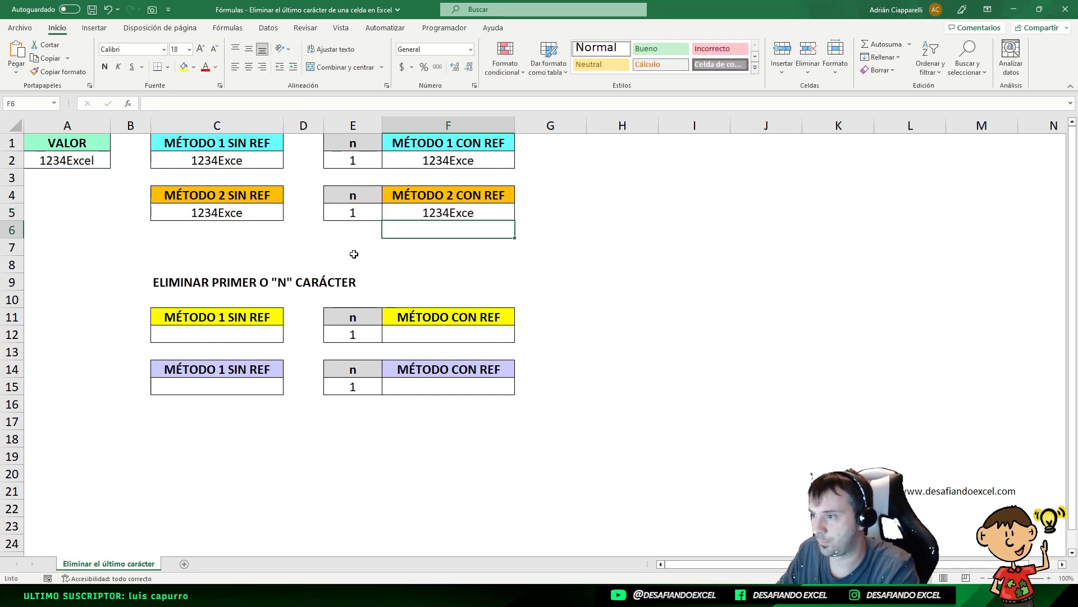
Step: Test the F5 formula by setting n in E5 to 2, followed by 3
{"action": "left_click", "coordinate": [434, 211]}
{"action": "left_click", "coordinate": [358, 212]}
{"action": "type", "text": "2"}
{"action": "key", "text": "ctrl+Return"}
{"action": "type", "text": "3"}
{"action": "key", "text": "ctrl+Return"}
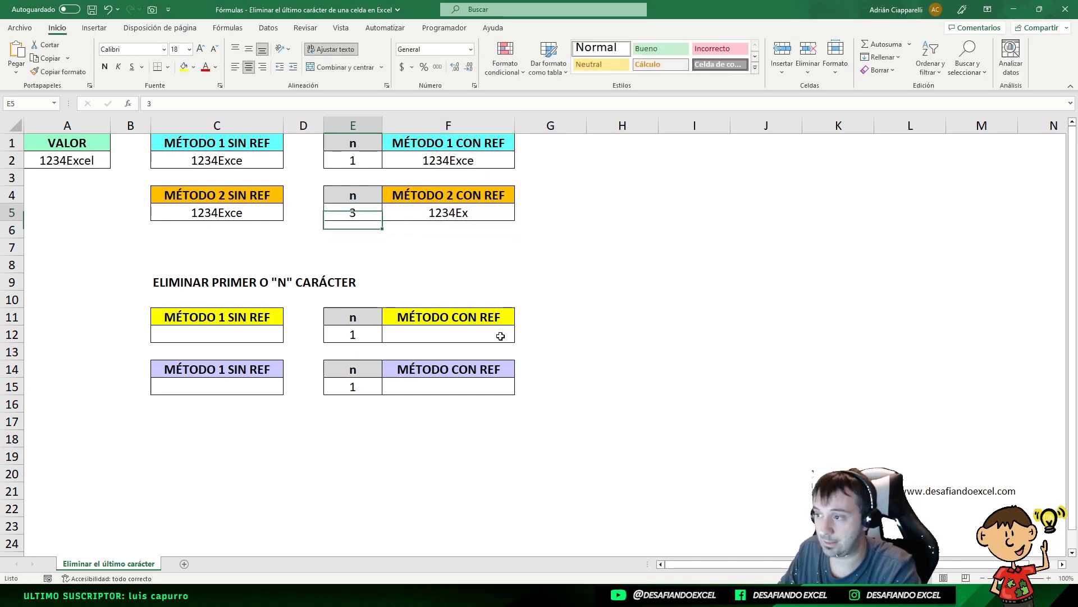
Step: Set n in E5 to 2 and examine each argument of the REEMPLAZAR formula in F5
{"action": "type", "text": "2"}
{"action": "key", "text": "ctrl+Return"}
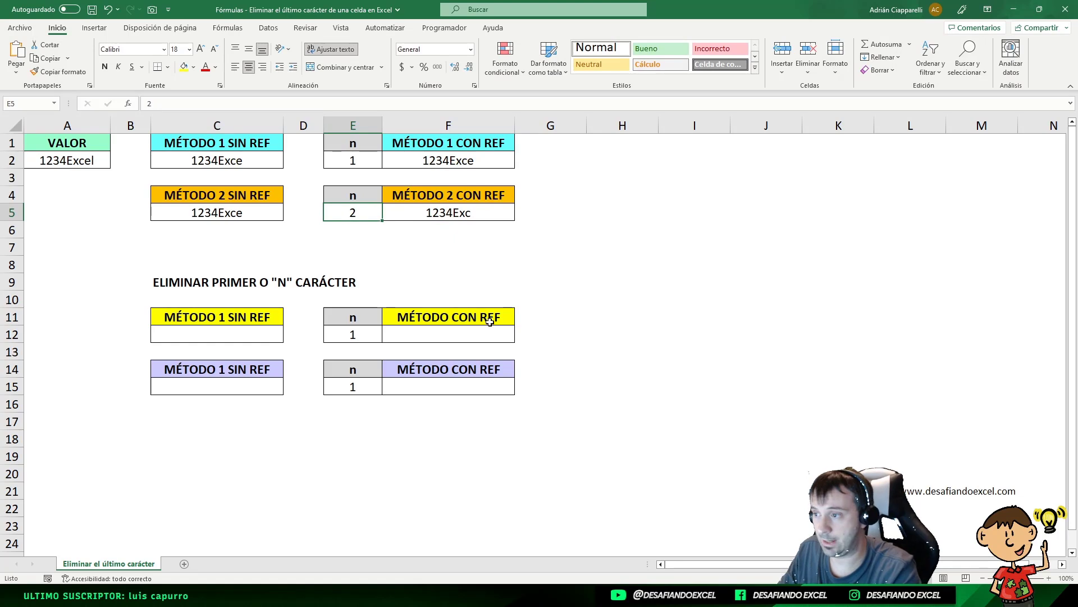
{"action": "double_click", "coordinate": [462, 218]}
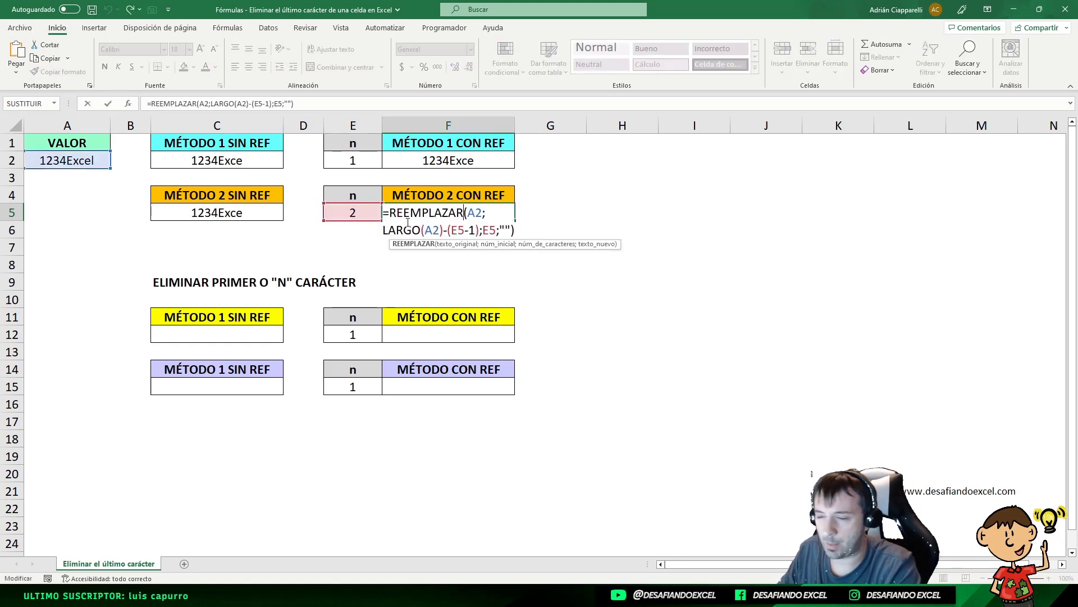
{"action": "left_click", "coordinate": [475, 214]}
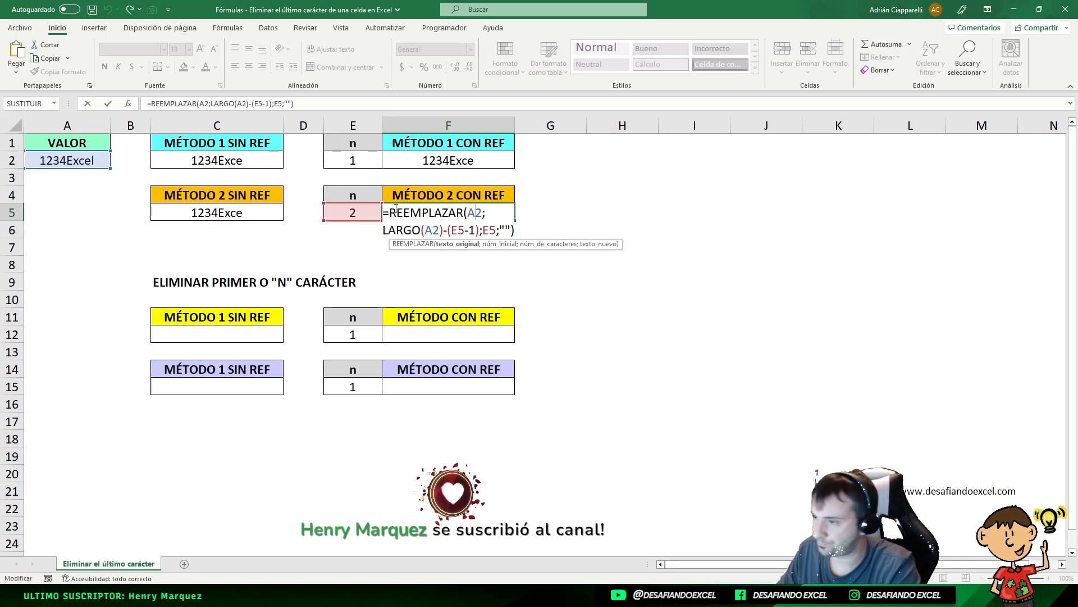
{"action": "left_click", "coordinate": [494, 244]}
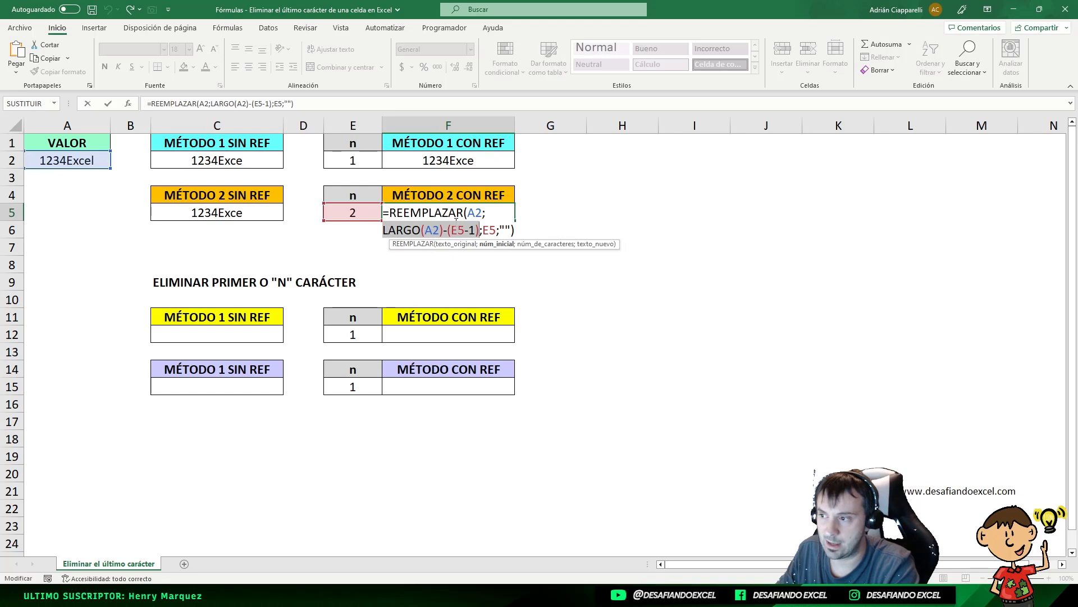
{"action": "left_click", "coordinate": [489, 231]}
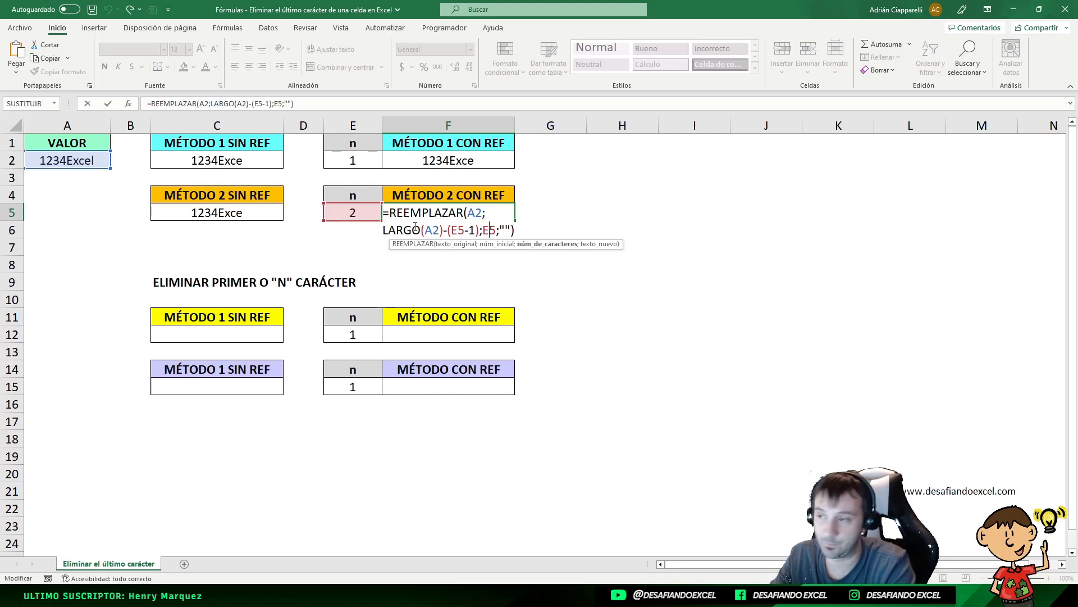
{"action": "key", "text": "Return"}
{"action": "left_click", "coordinate": [479, 214]}
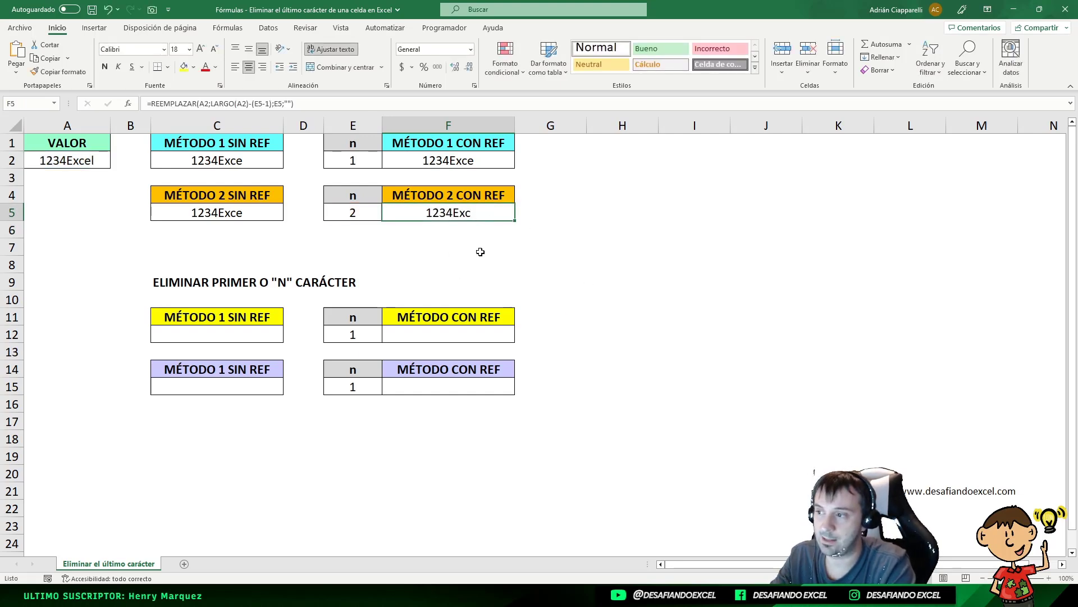
Step: Set n in E5 to 1 and save the workbook
{"action": "left_click", "coordinate": [358, 214]}
{"action": "type", "text": "1"}
{"action": "key", "text": "Return"}
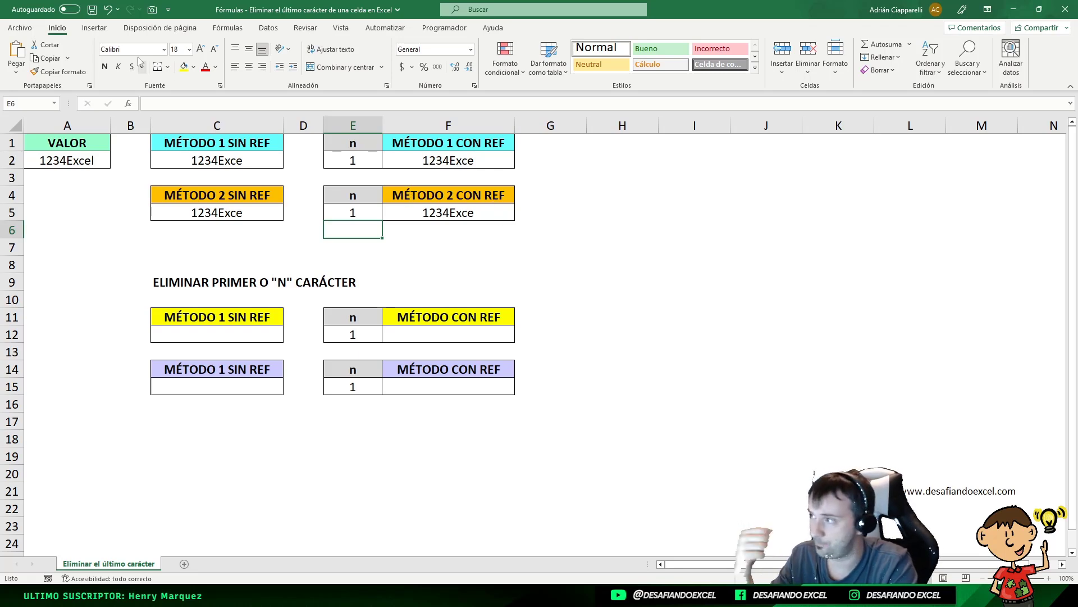
{"action": "left_click", "coordinate": [92, 9]}
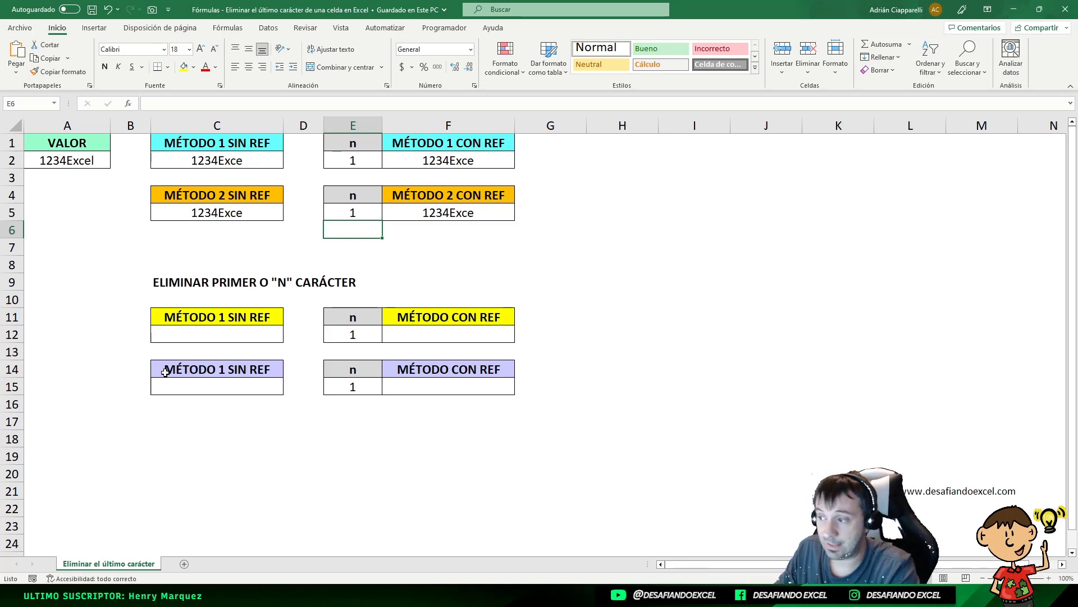
Step: Enter =DERECHA(A2;LARGO(A2)-1) in C12 under the yellow MÉTODO 1 SIN REF heading and review the formula
{"action": "left_click", "coordinate": [200, 335]}
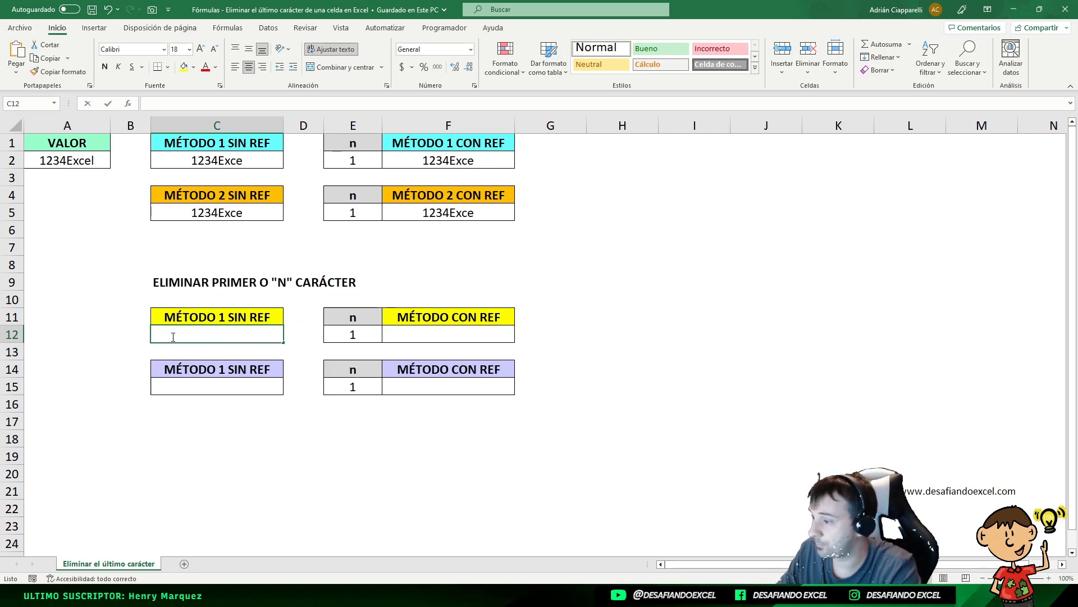
{"action": "type", "text": "=DER"}
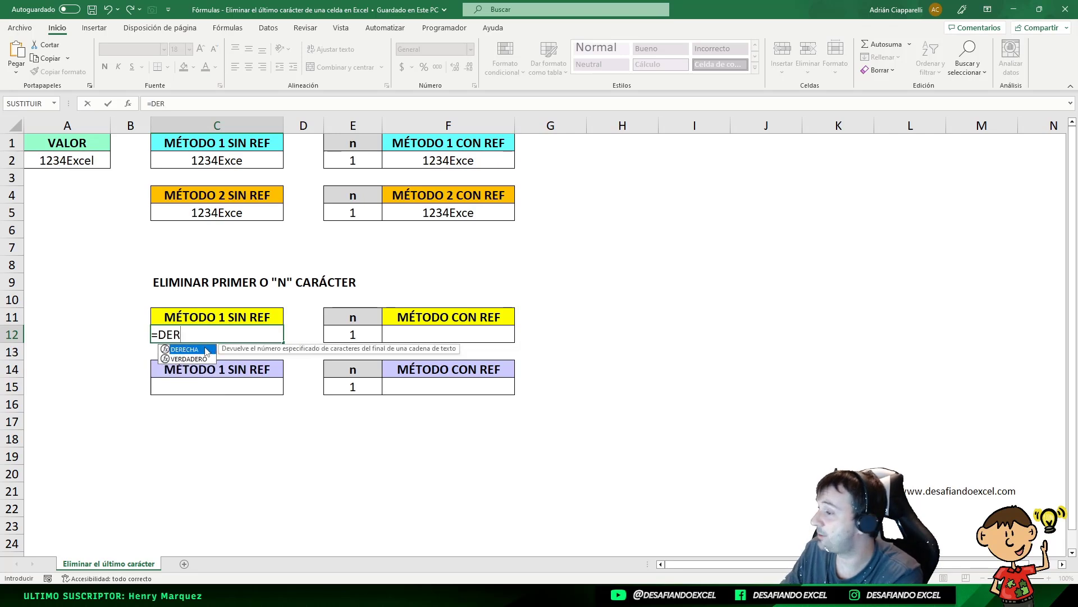
{"action": "type", "text": "ECHA("}
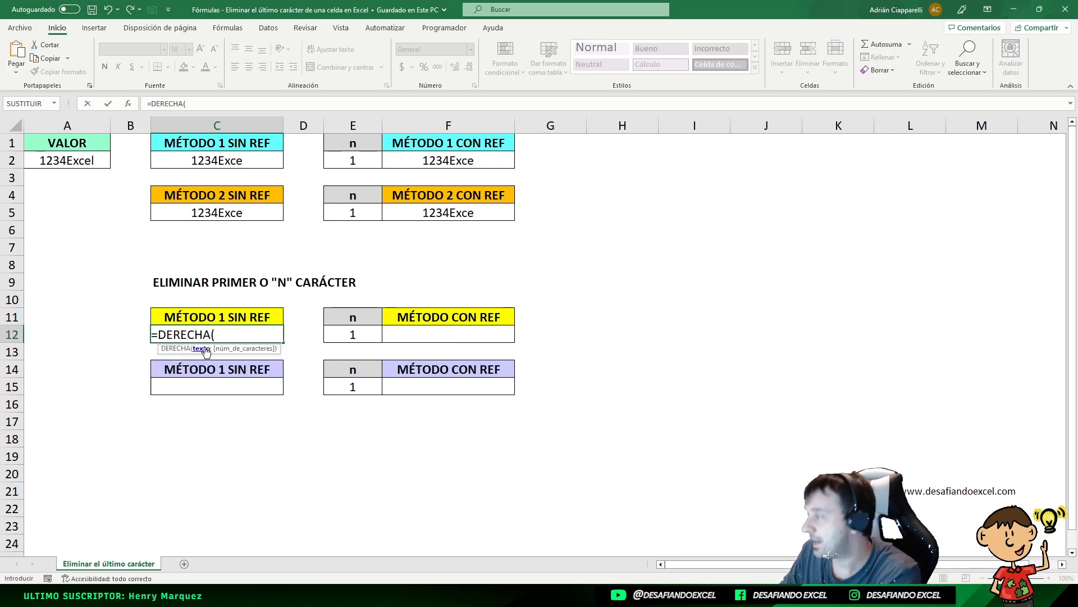
{"action": "type", "text": "A2"}
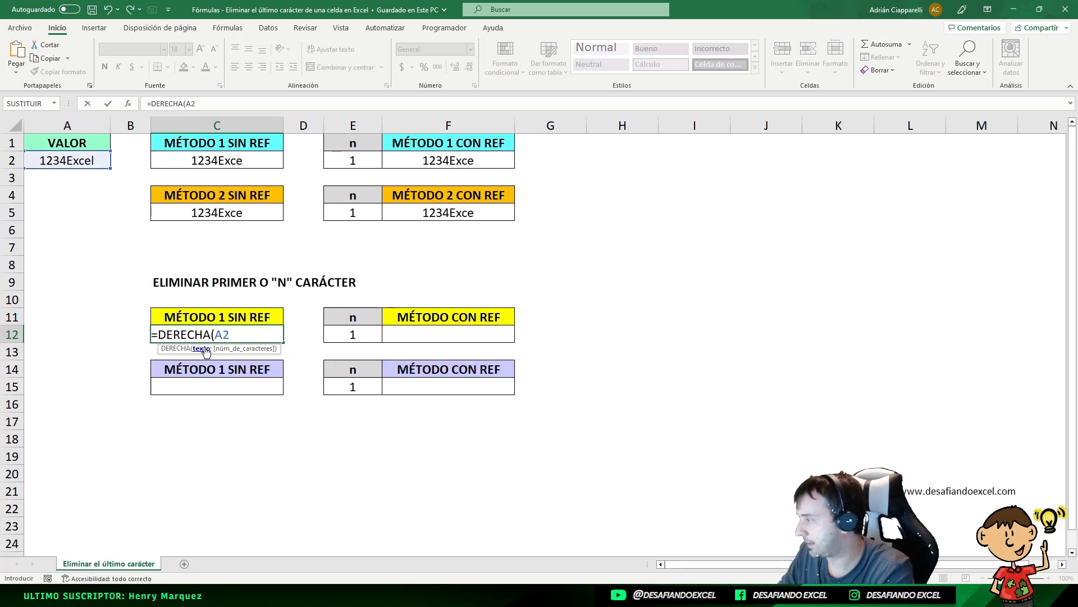
{"action": "type", "text": ";LAR"}
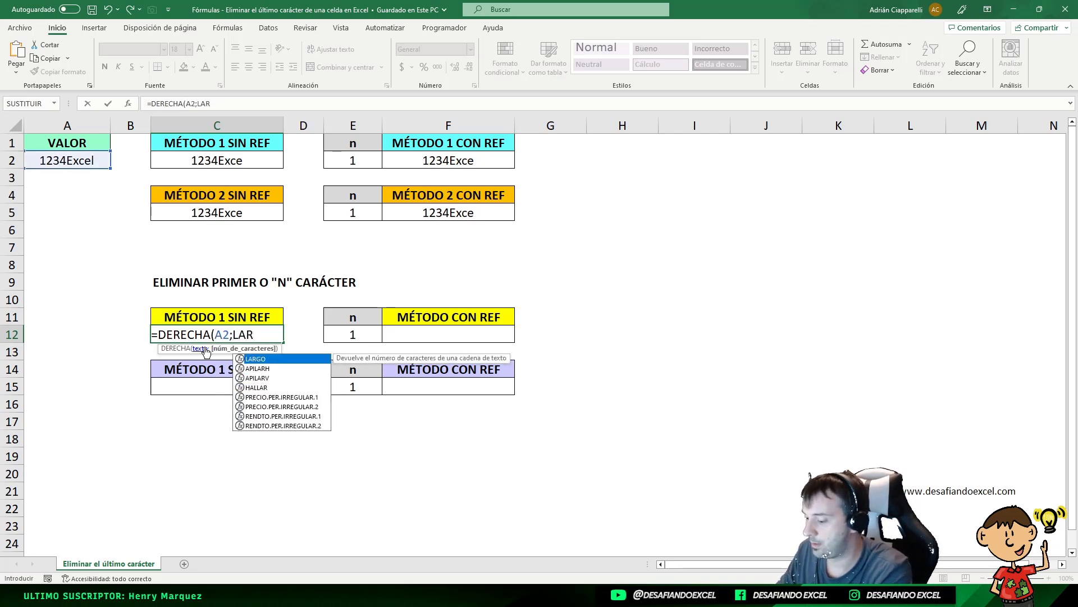
{"action": "type", "text": "GO(A"}
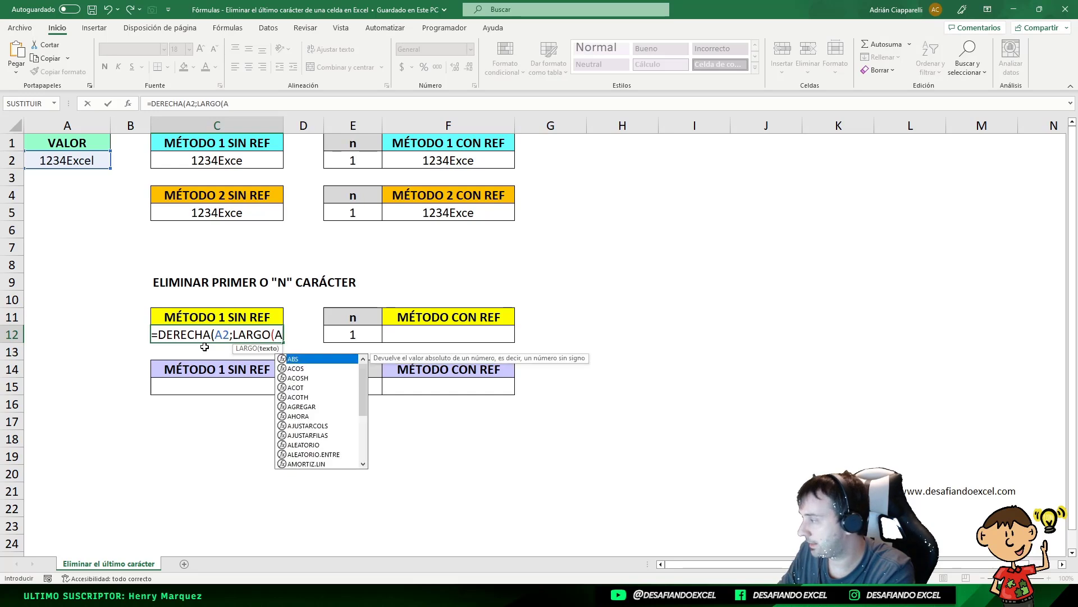
{"action": "type", "text": "2)"}
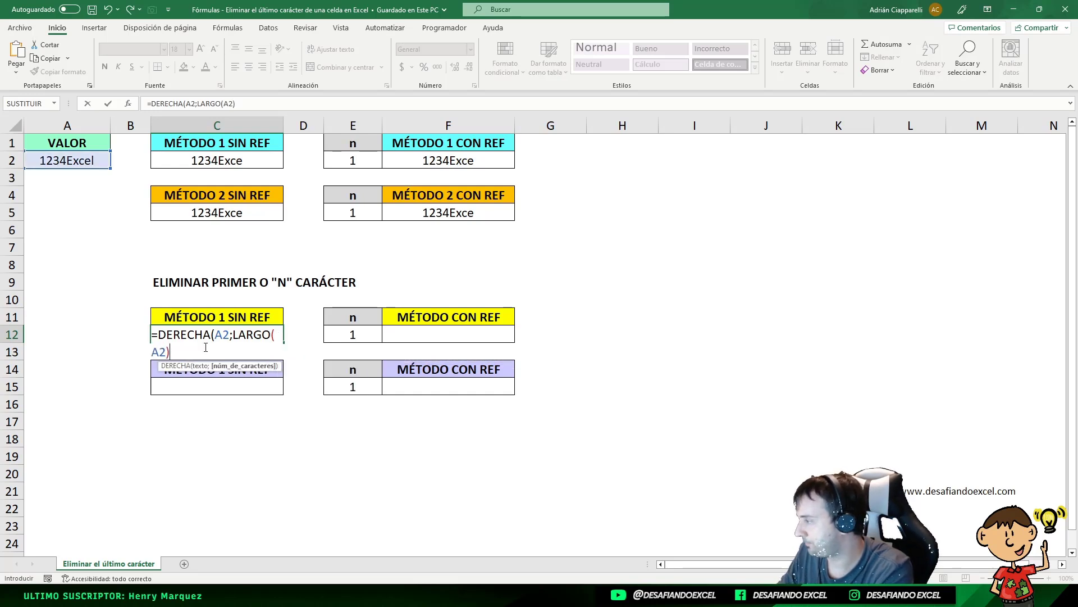
{"action": "type", "text": "-1)"}
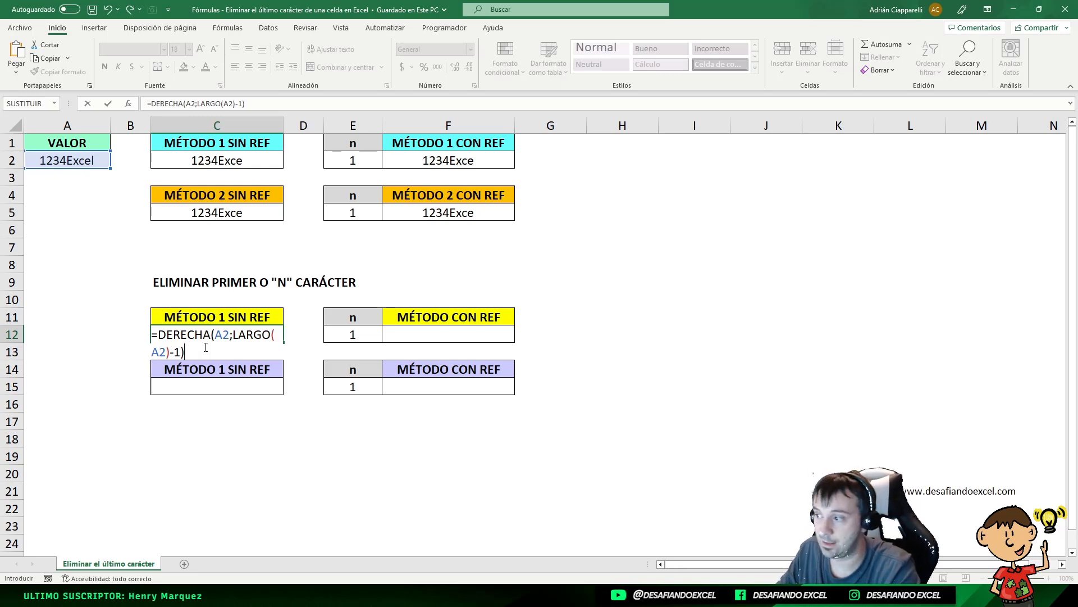
{"action": "key", "text": "ctrl+Return"}
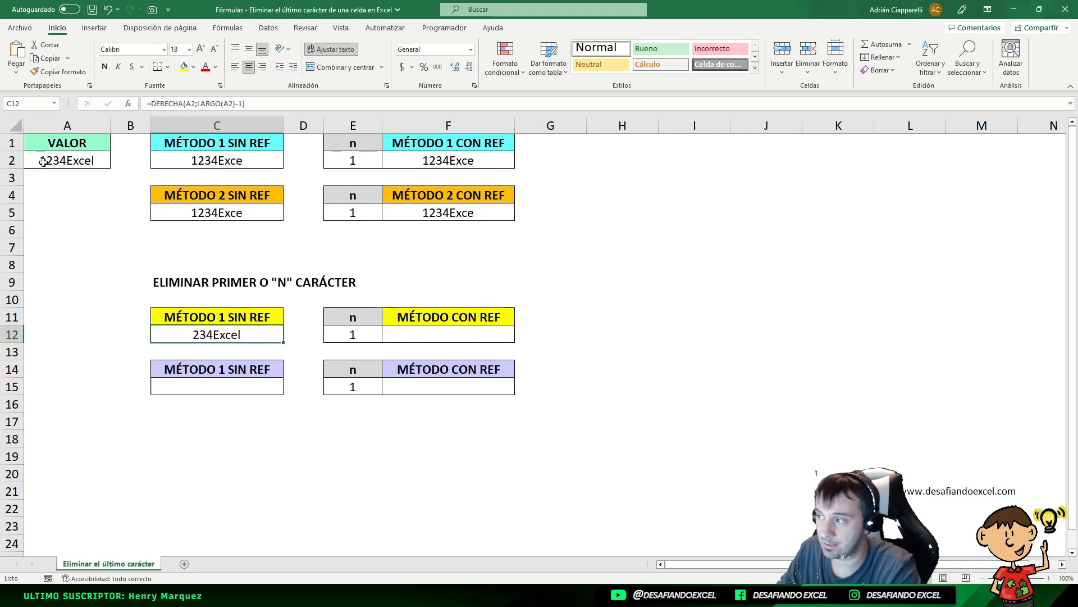
{"action": "double_click", "coordinate": [237, 335]}
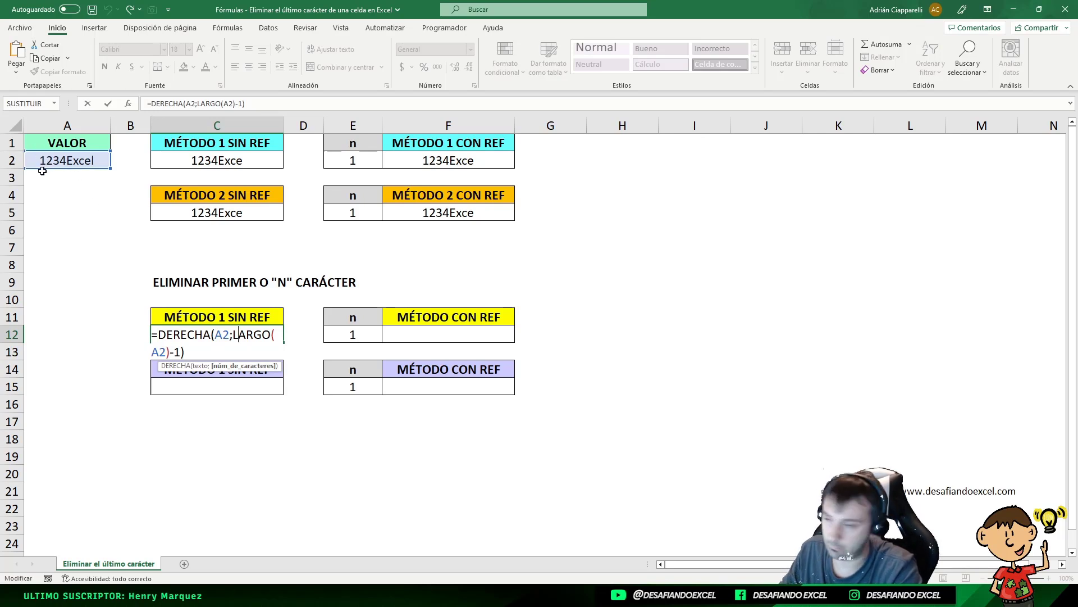
{"action": "key", "text": "ctrl+Return"}
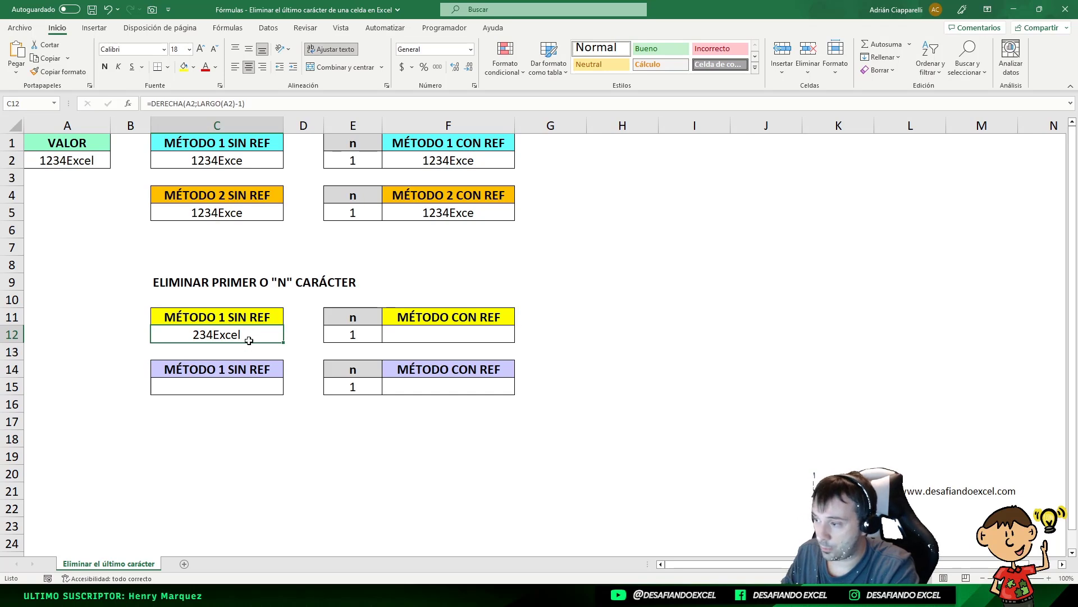
Step: Copy the formula text from C12 and paste it into F12 under MÉTODO CON REF
{"action": "double_click", "coordinate": [249, 340]}
{"action": "key", "text": "Escape"}
{"action": "double_click", "coordinate": [407, 335]}
{"action": "right_click", "coordinate": [407, 335]}
{"action": "left_click", "coordinate": [434, 396]}
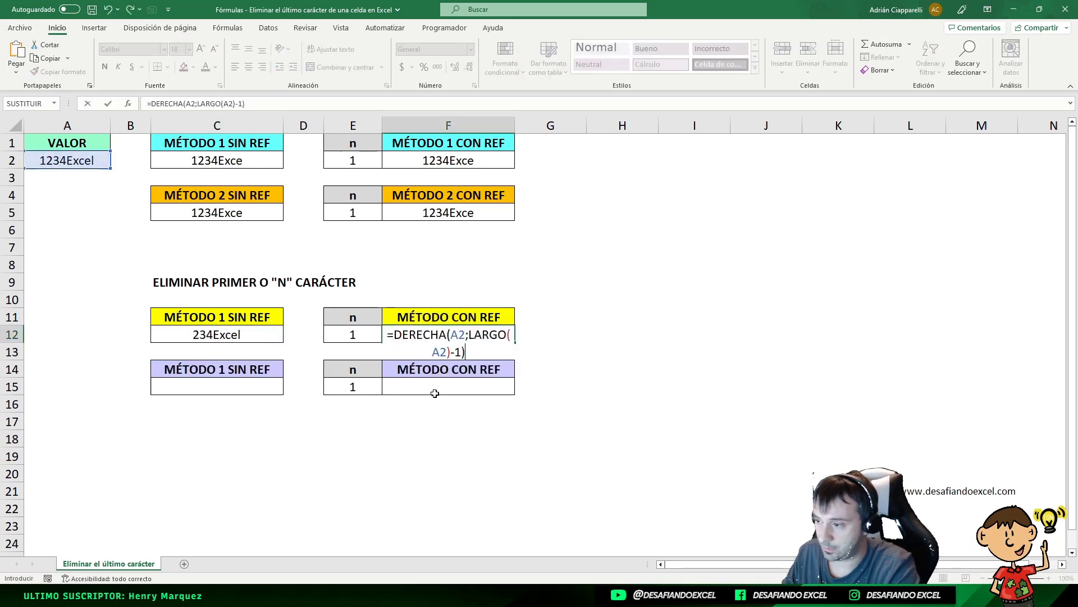
Step: Replace the fixed 1 in the F12 formula with E12, giving =DERECHA(A2;LARGO(A2)-E12)
{"action": "left_click", "coordinate": [460, 352]}
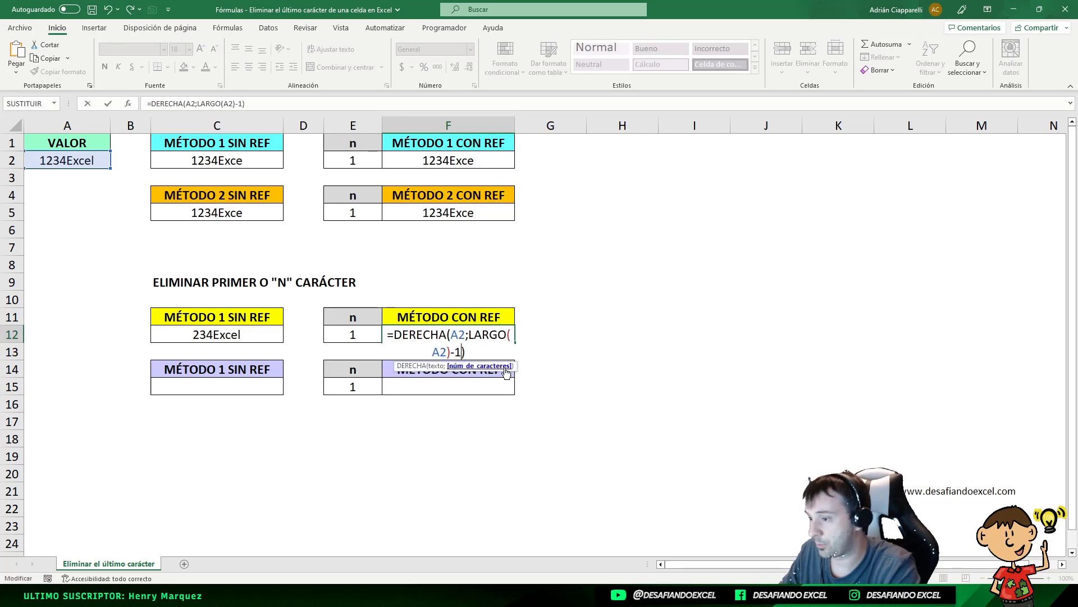
{"action": "key", "text": "BackSpace"}
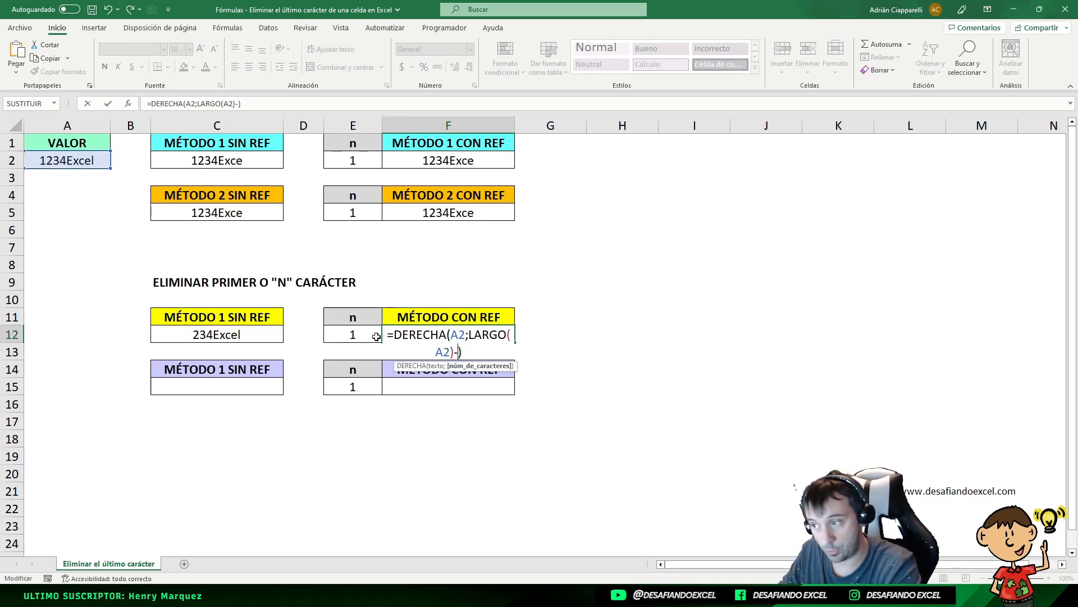
{"action": "left_click", "coordinate": [353, 334]}
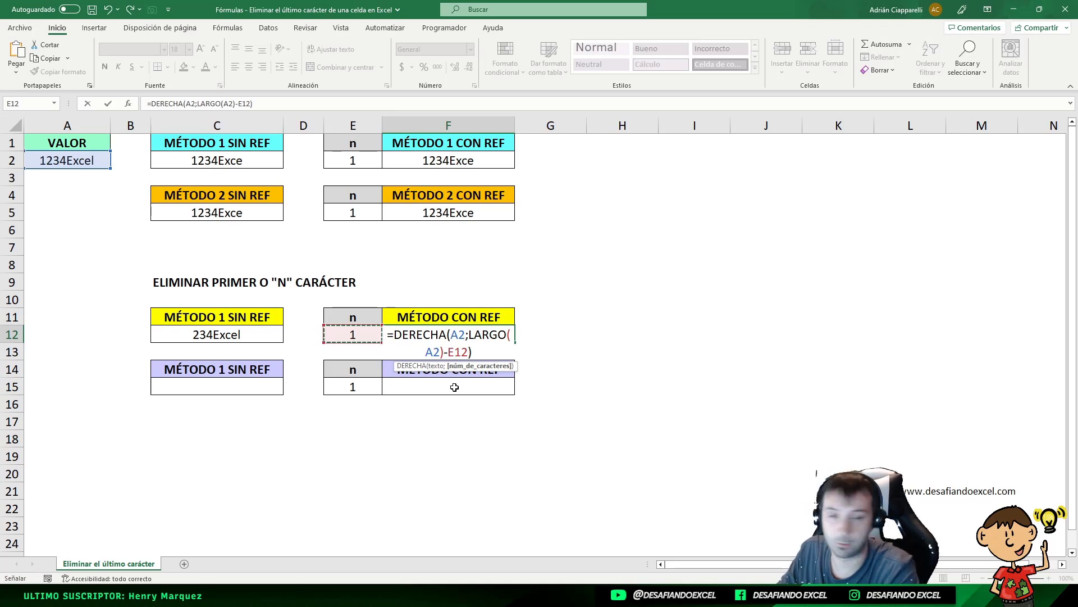
{"action": "key", "text": "ctrl+Return"}
Step: Test the F12 formula by setting n in E12 to 2, 3 and 4, and restore n to 1
{"action": "key", "text": "Left"}
{"action": "key", "text": "Right"}
{"action": "key", "text": "Left"}
{"action": "type", "text": "2"}
{"action": "key", "text": "ctrl+Return"}
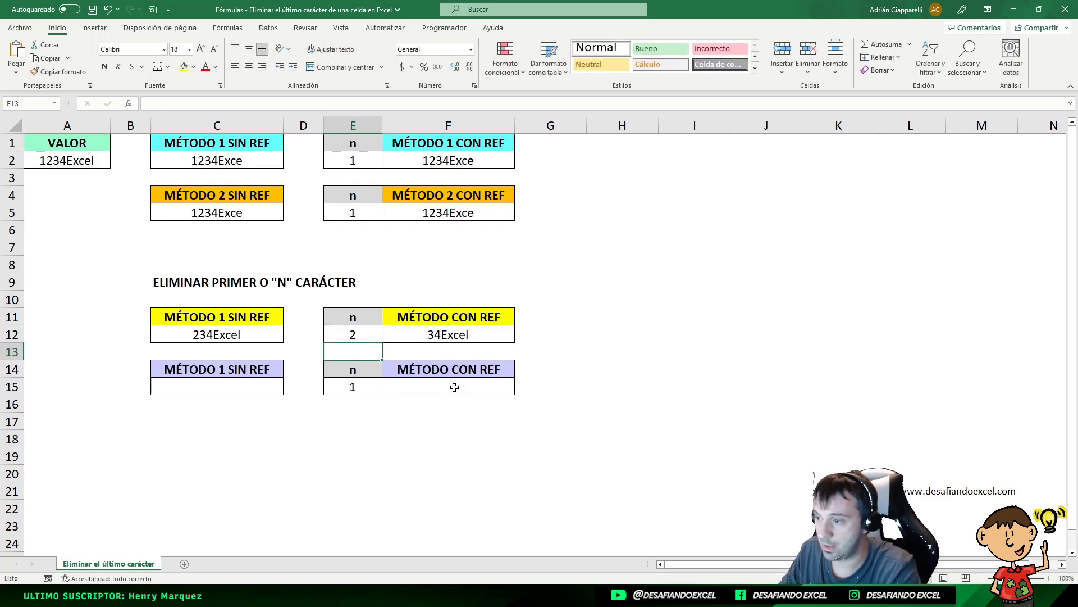
{"action": "type", "text": "3"}
{"action": "key", "text": "ctrl+Return"}
{"action": "type", "text": "4"}
{"action": "key", "text": "ctrl+Return"}
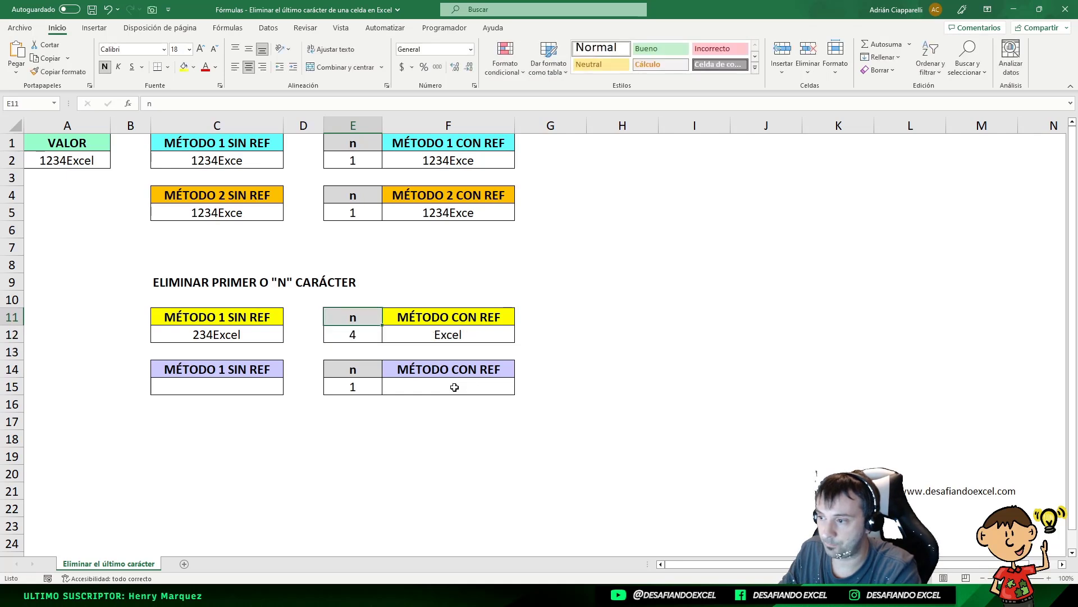
{"action": "type", "text": "1"}
{"action": "key", "text": "ctrl+Return"}
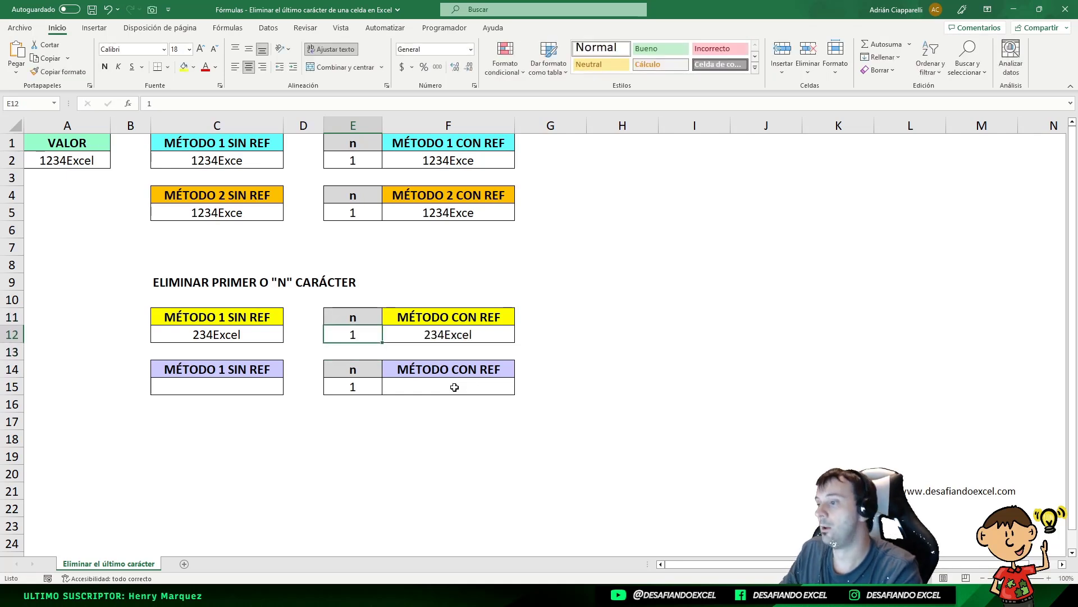
Step: Enter =REEMPLAZAR(A2;1;1;"") in C15 under the purple MÉTODO 1 SIN REF heading
{"action": "left_click", "coordinate": [204, 390]}
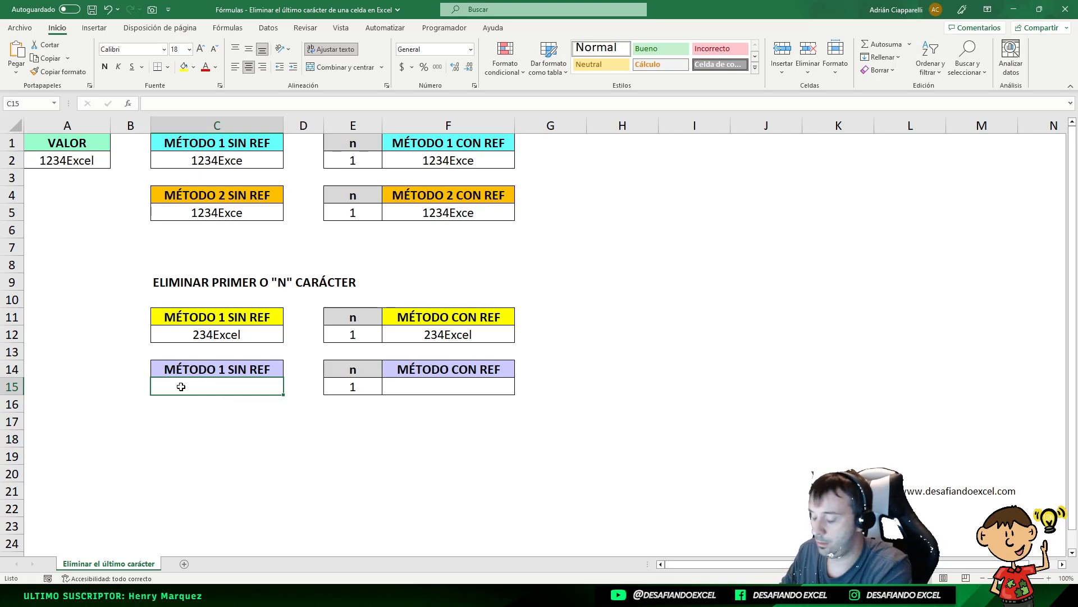
{"action": "type", "text": "=REEMPLAZAR"}
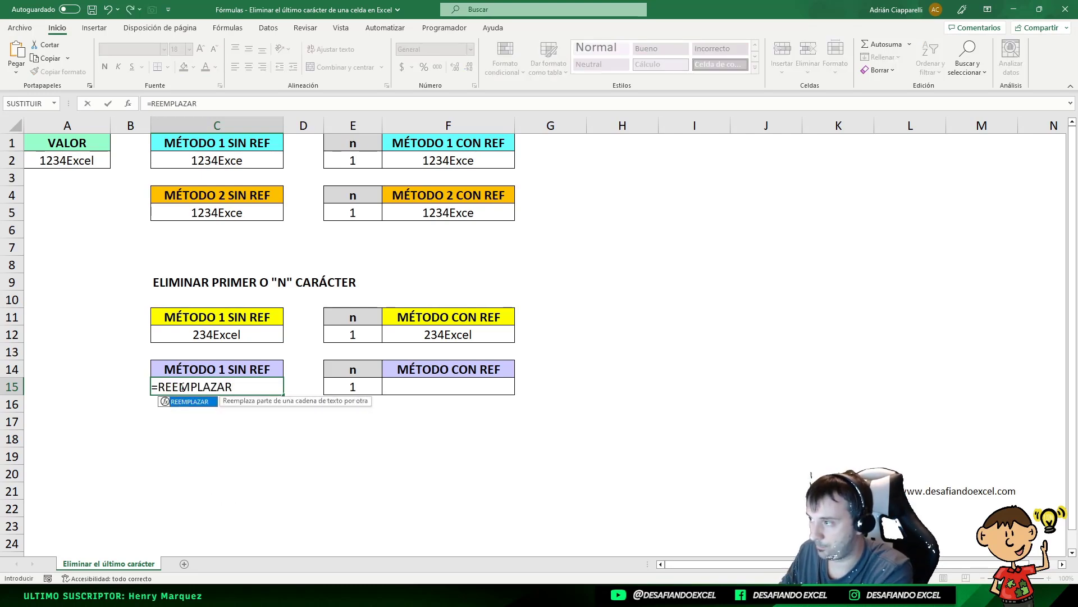
{"action": "type", "text": "("}
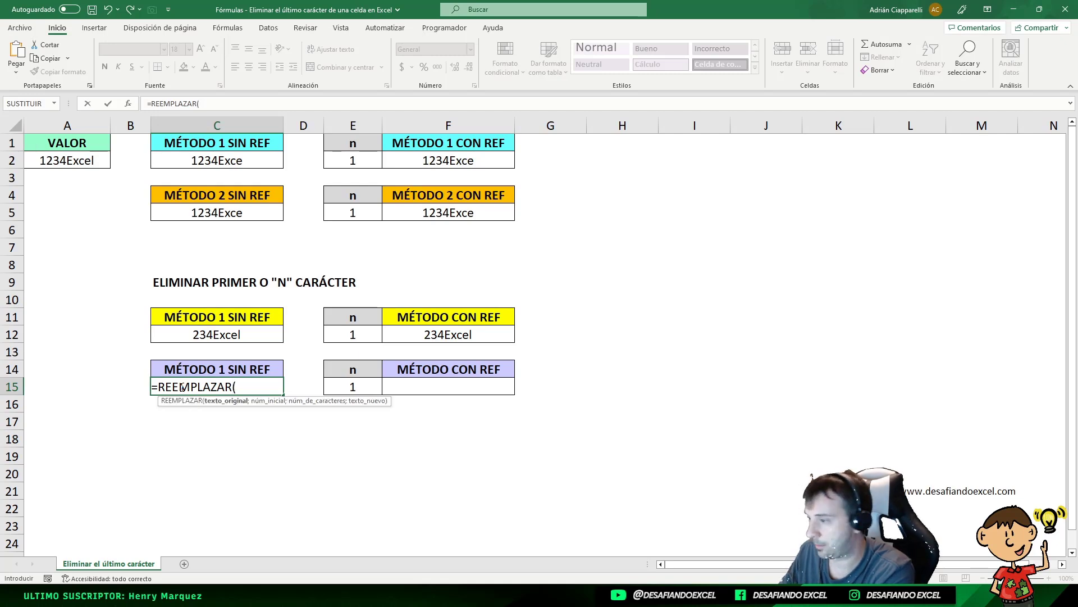
{"action": "type", "text": "A2"}
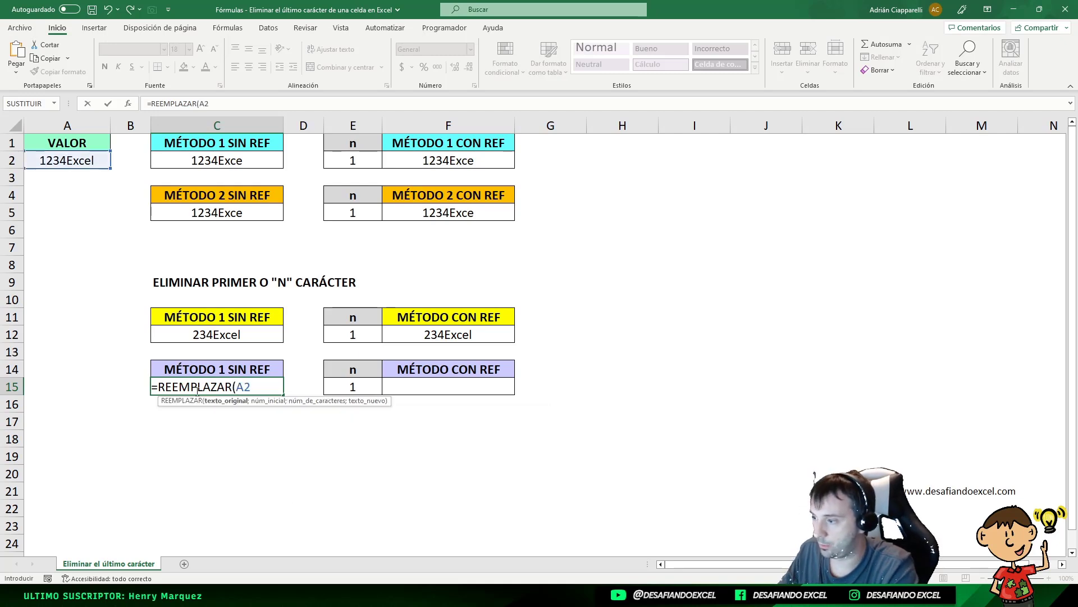
{"action": "type", "text": ";"}
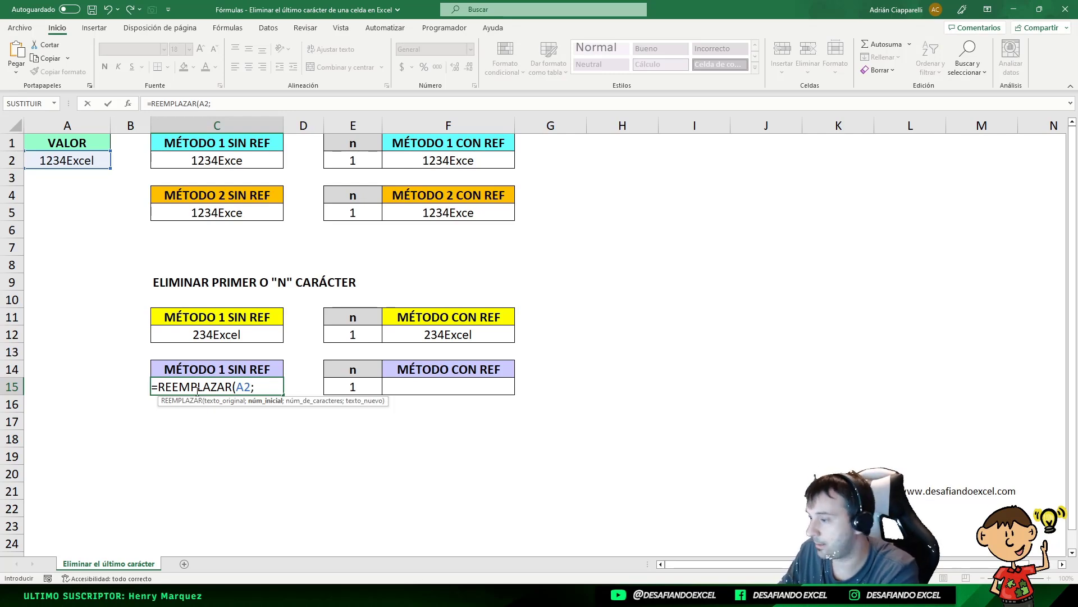
{"action": "type", "text": "1"}
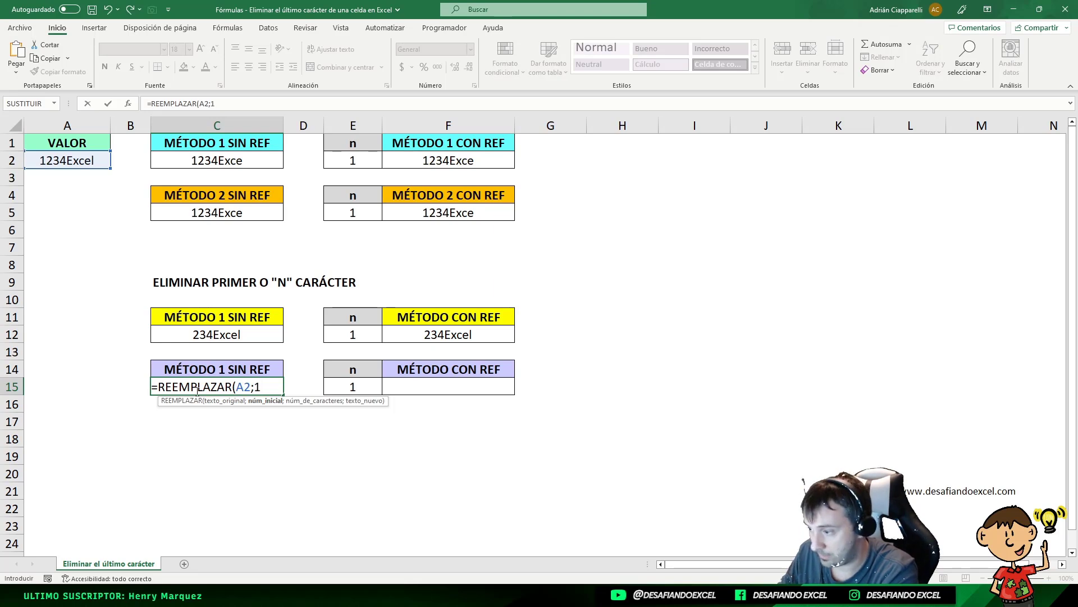
{"action": "type", "text": ";"}
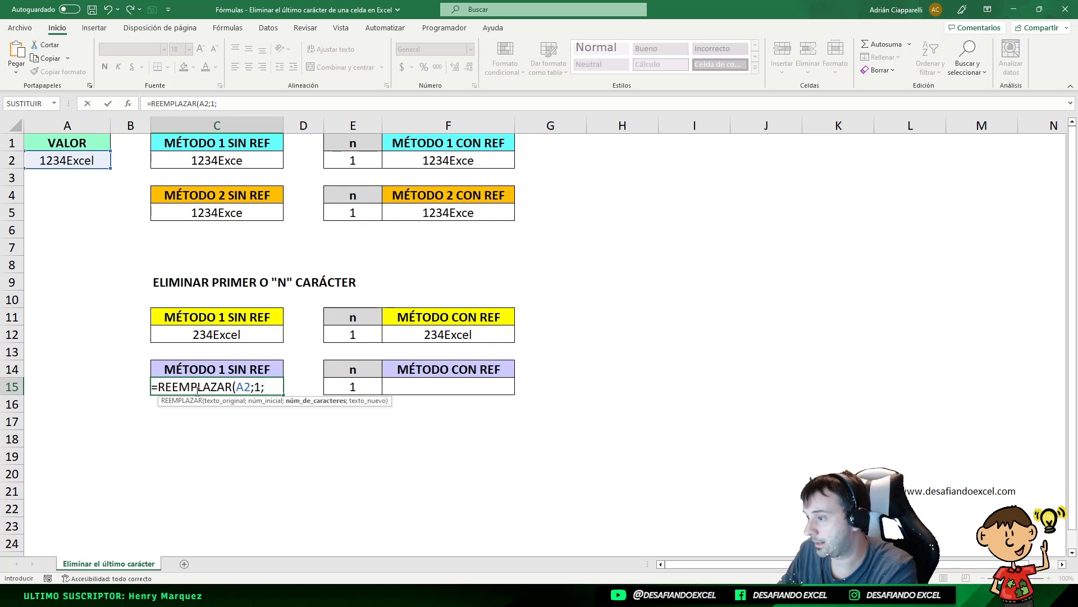
{"action": "type", "text": "1"}
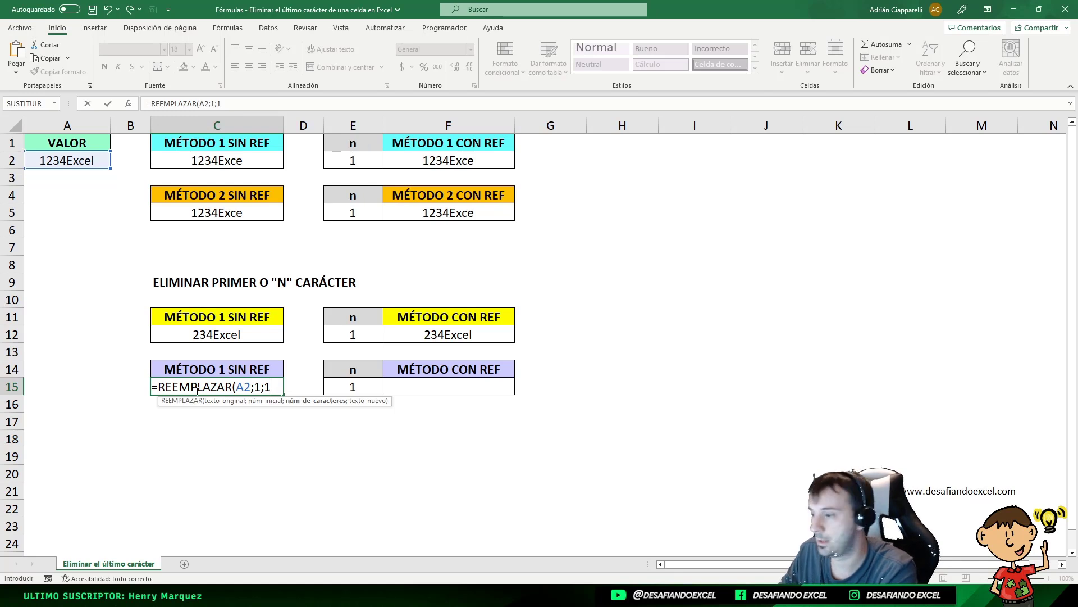
{"action": "type", "text": ";"}
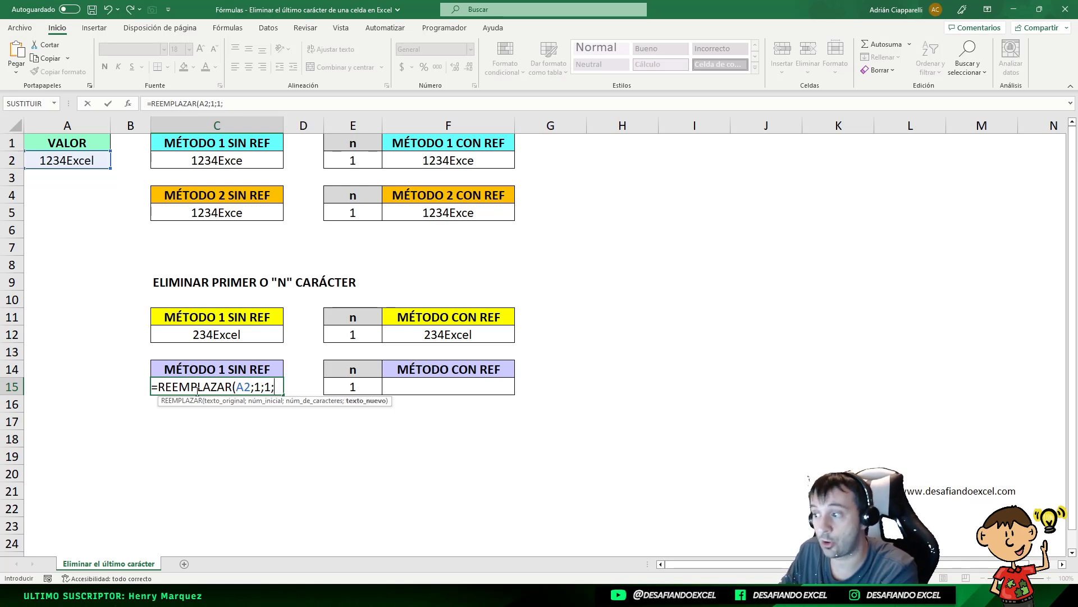
{"action": "type", "text": "\"\")"}
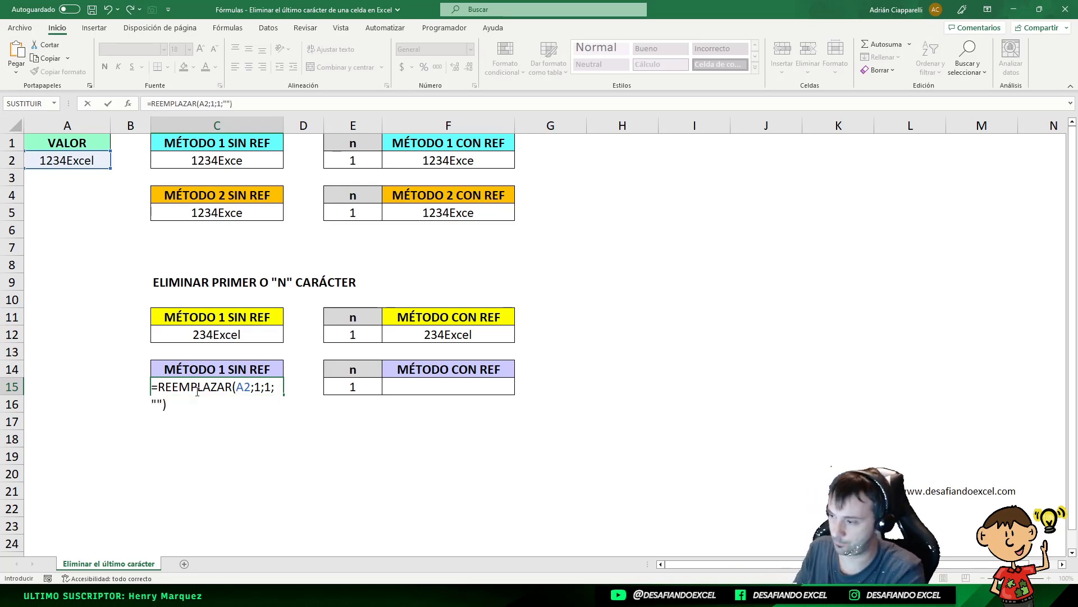
{"action": "key", "text": "ctrl+Return"}
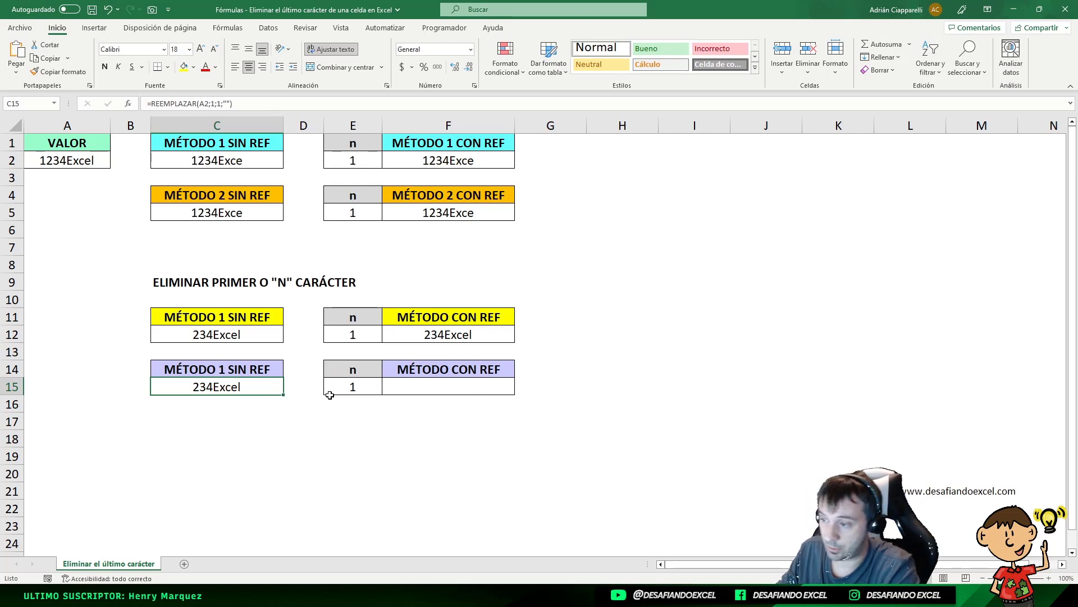
Step: Copy the formula text from C15 and paste it into F15 under the purple MÉTODO CON REF heading
{"action": "double_click", "coordinate": [241, 390]}
{"action": "left_click_drag", "start_coordinate": [167, 405], "coordinate": [96, 378]}
{"action": "key", "text": "ctrl+c"}
{"action": "key", "text": "Escape"}
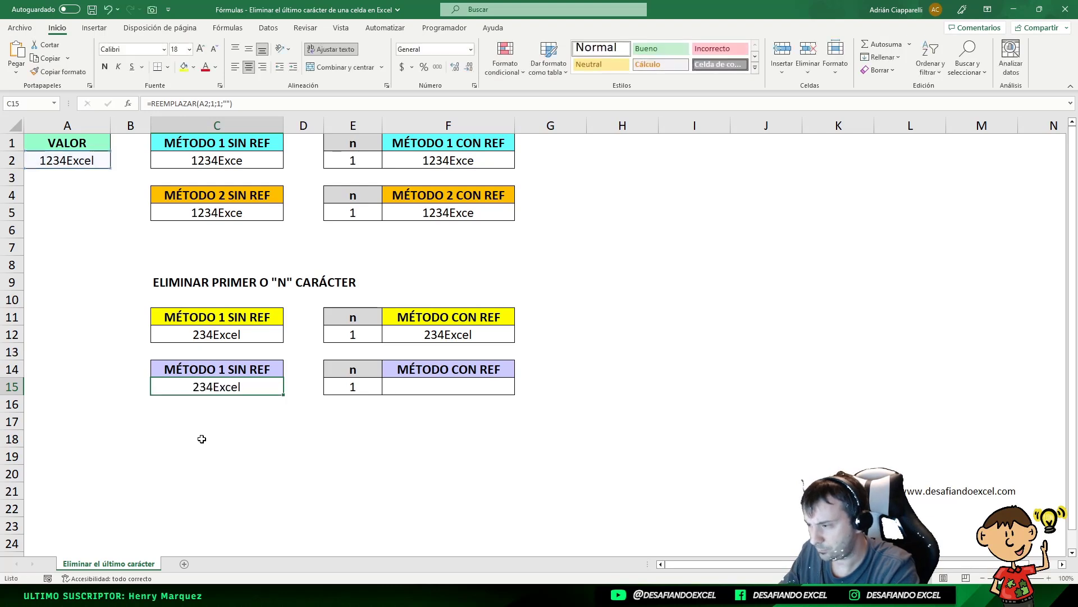
{"action": "right_click", "coordinate": [429, 386]}
{"action": "left_click", "coordinate": [457, 445]}
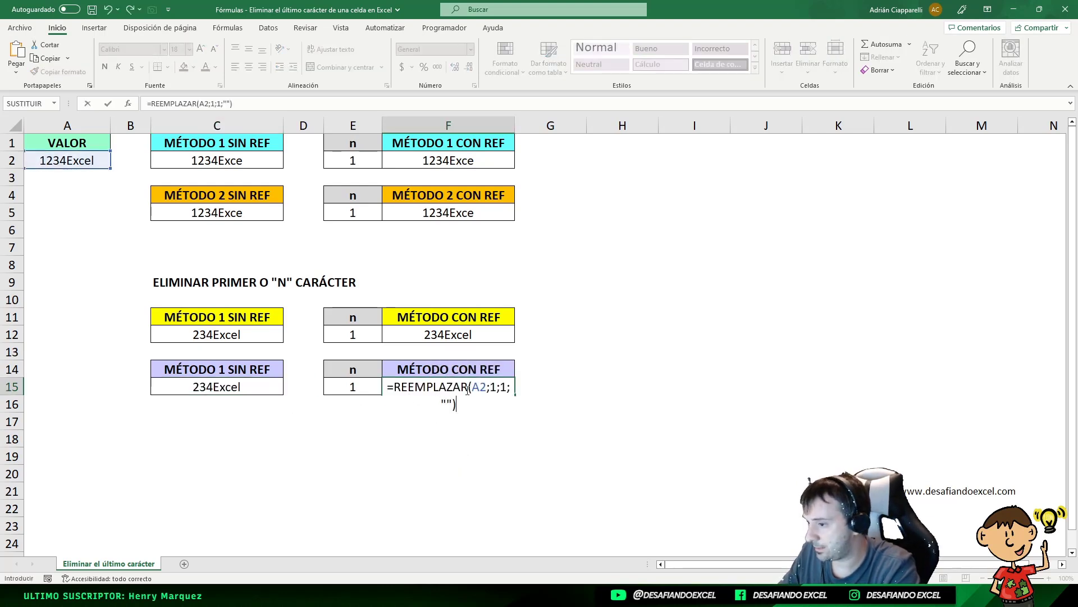
Step: Replace the number-of-characters argument in the F15 formula with E15, giving =REEMPLAZAR(A2;1;E15;"")
{"action": "left_click", "coordinate": [496, 386]}
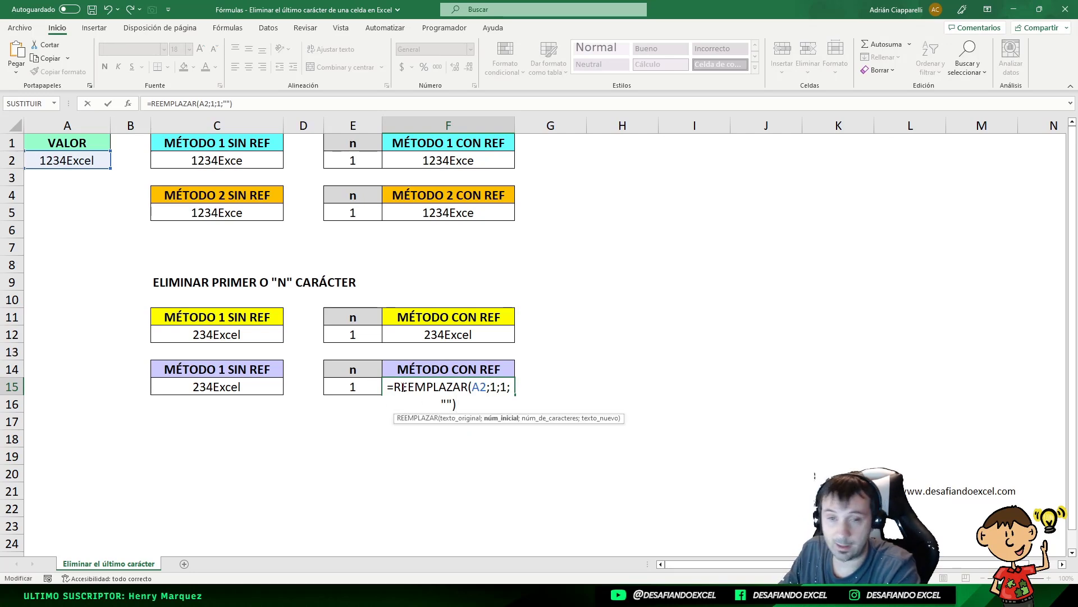
{"action": "left_click", "coordinate": [504, 388]}
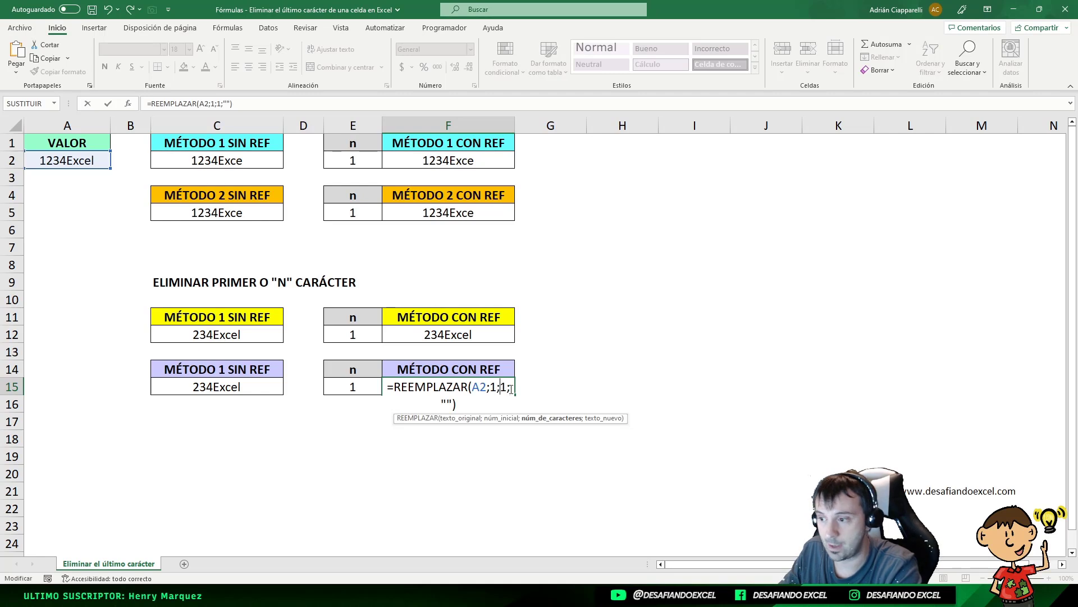
{"action": "key", "text": "Delete"}
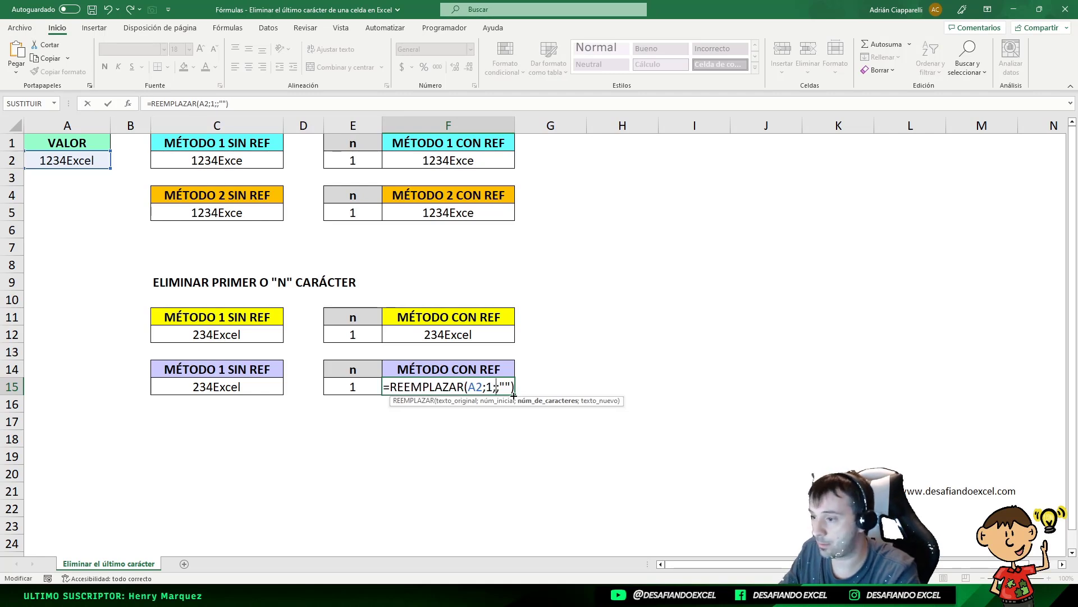
{"action": "left_click", "coordinate": [359, 385]}
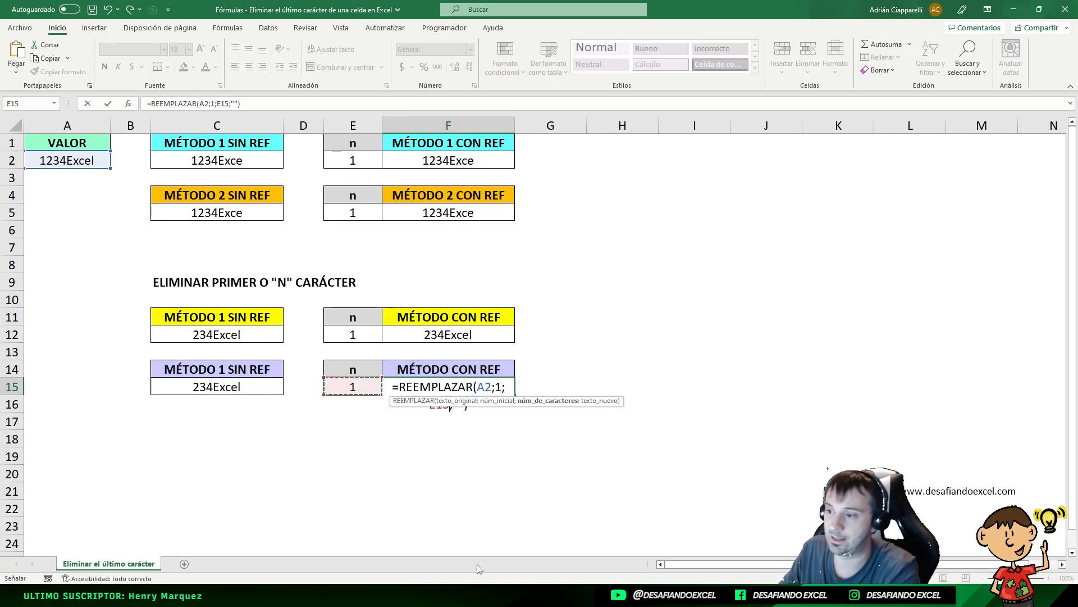
{"action": "key", "text": "Return"}
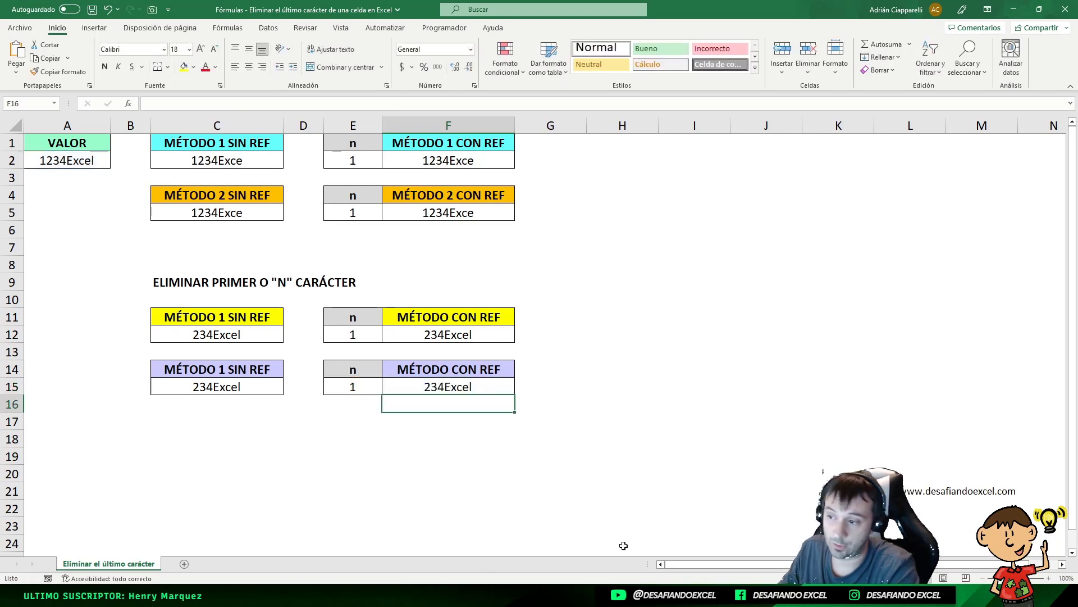
Step: Test the F15 formula by setting n in E15 to 2, 3 and 4, and restore n to 1
{"action": "key", "text": "Up"}
{"action": "key", "text": "Left"}
{"action": "key", "text": "BackSpace"}
{"action": "type", "text": "2"}
{"action": "key", "text": "Return"}
{"action": "key", "text": "Up"}
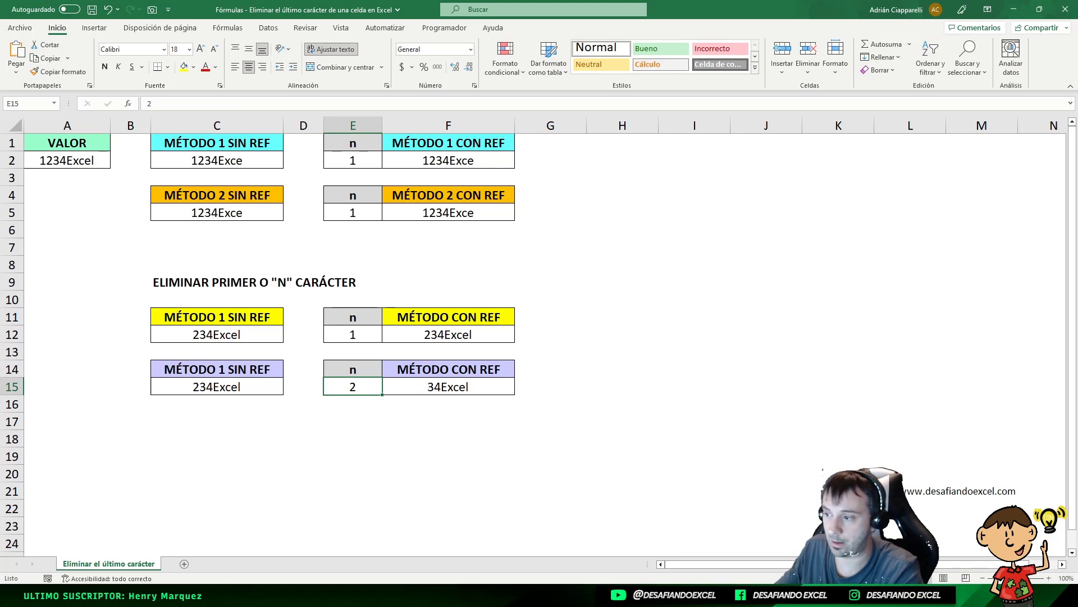
{"action": "type", "text": "3"}
{"action": "key", "text": "Return"}
{"action": "key", "text": "Up"}
{"action": "type", "text": "4"}
{"action": "key", "text": "Return"}
{"action": "key", "text": "Up"}
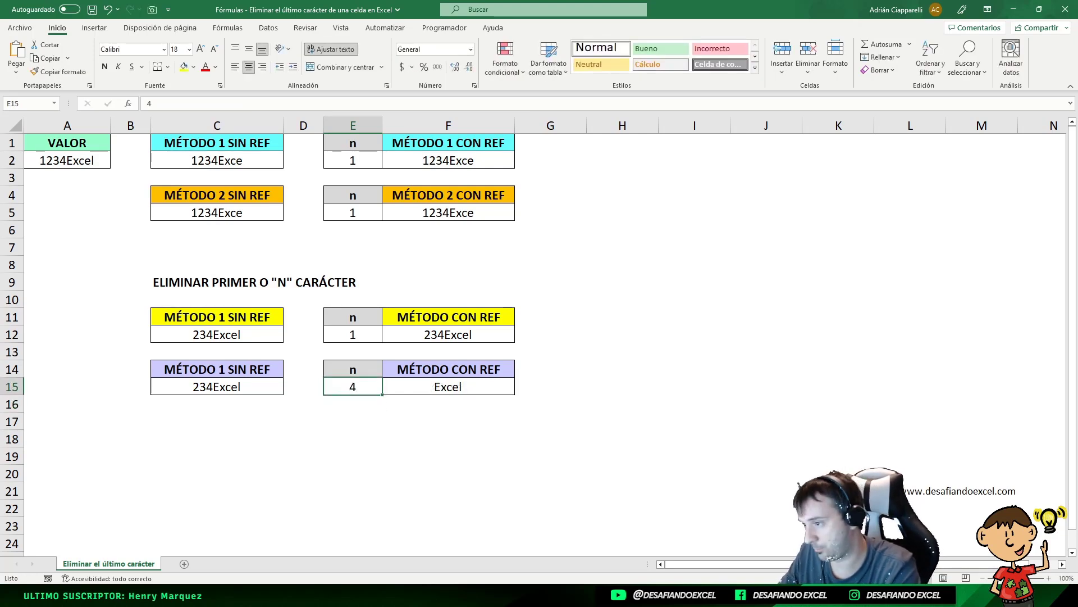
{"action": "type", "text": "1"}
{"action": "key", "text": "Return"}
{"action": "key", "text": "Up"}
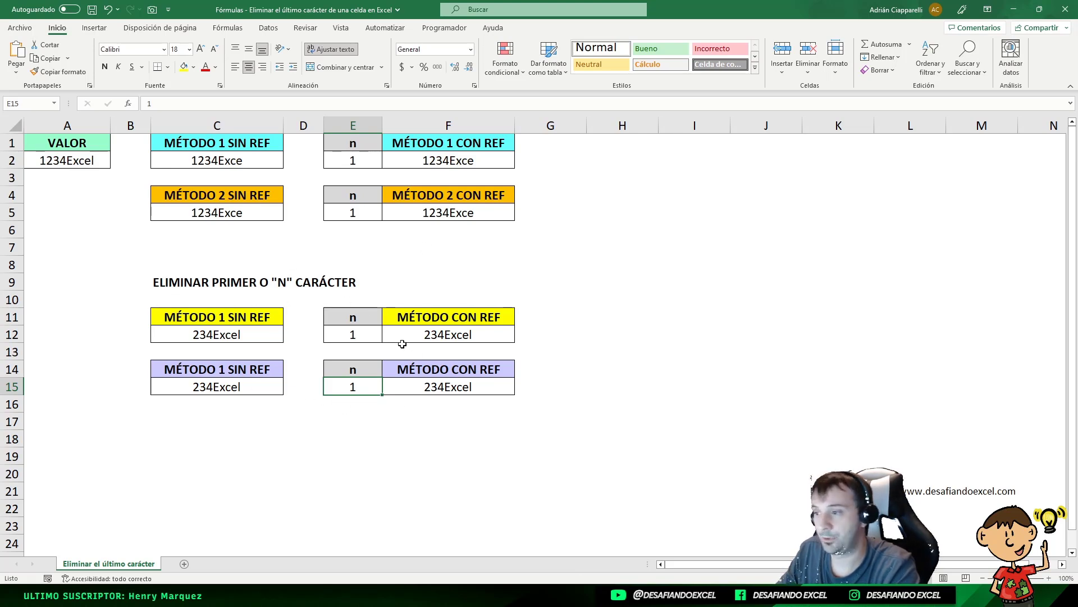
Step: Review the DERECHA formulas in C12 and F12 and the REEMPLAZAR formulas in C15 and F15, including the reference to E15
{"action": "left_click", "coordinate": [234, 337]}
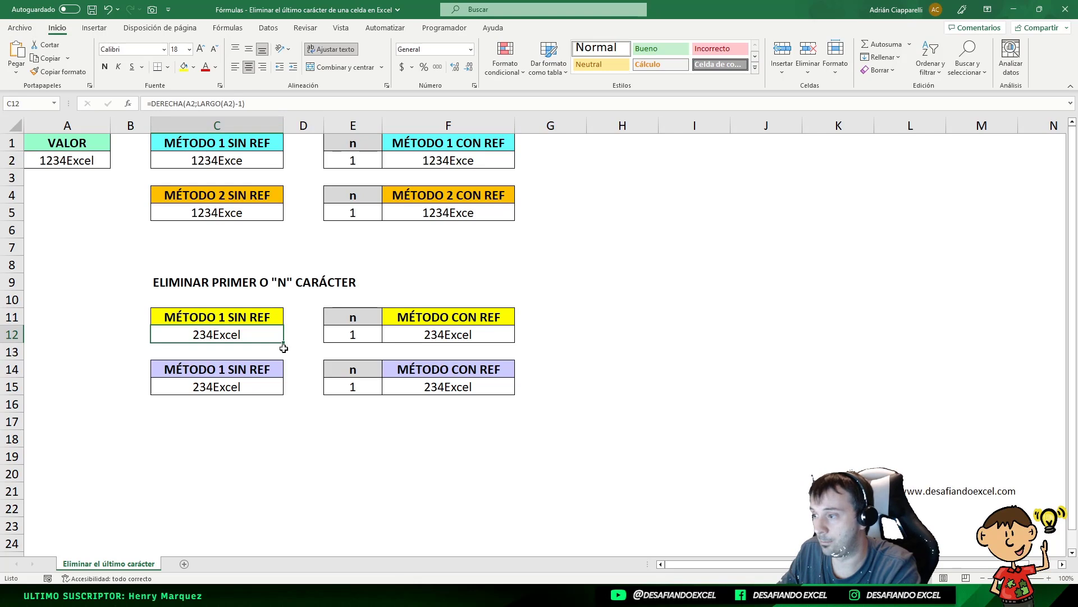
{"action": "left_click", "coordinate": [261, 386]}
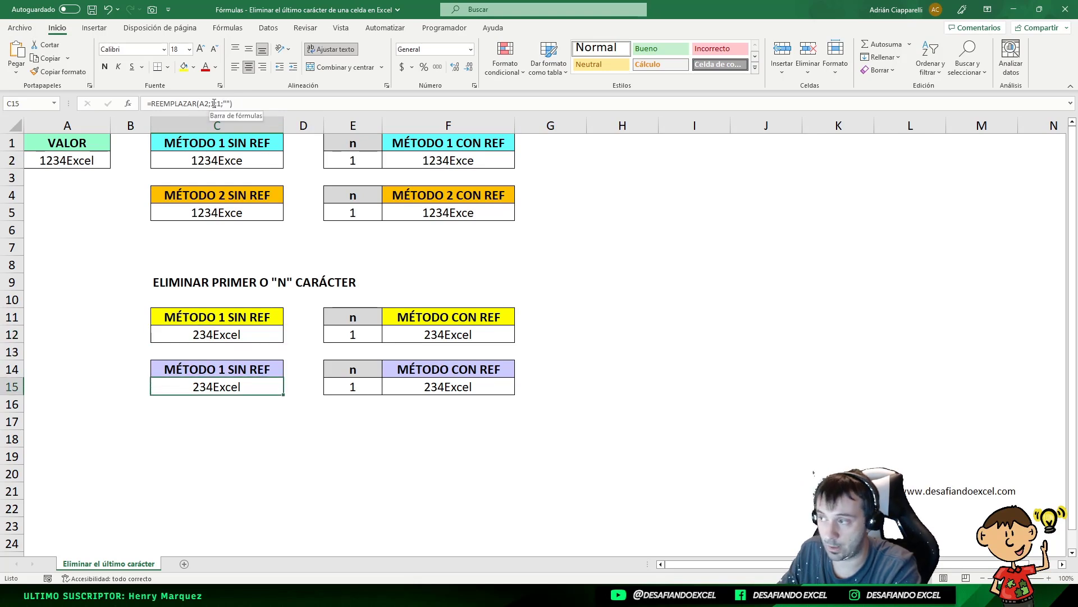
{"action": "left_click", "coordinate": [448, 334]}
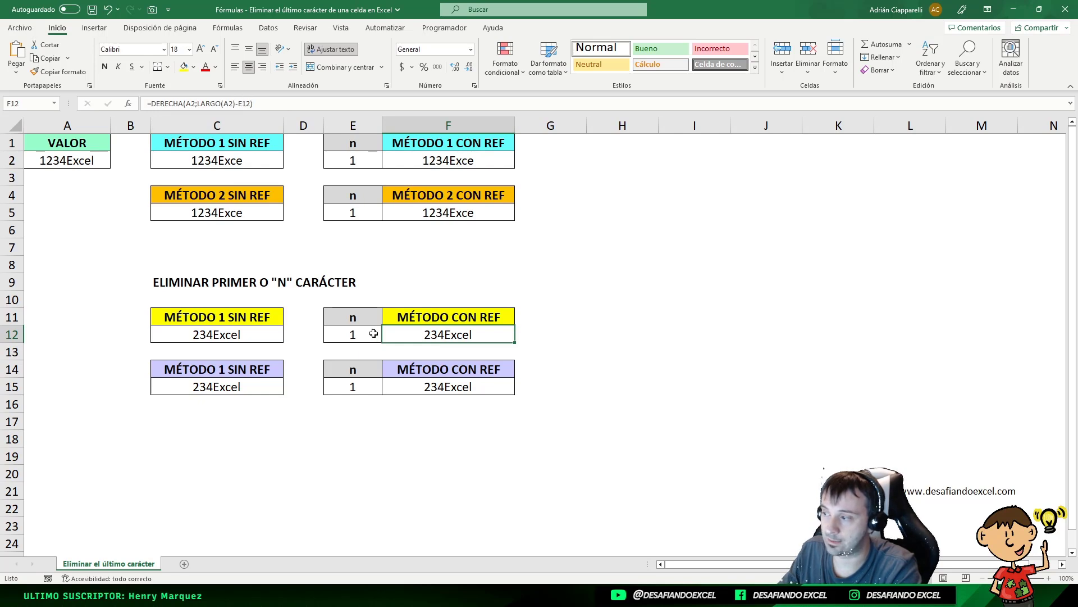
{"action": "left_click", "coordinate": [445, 392]}
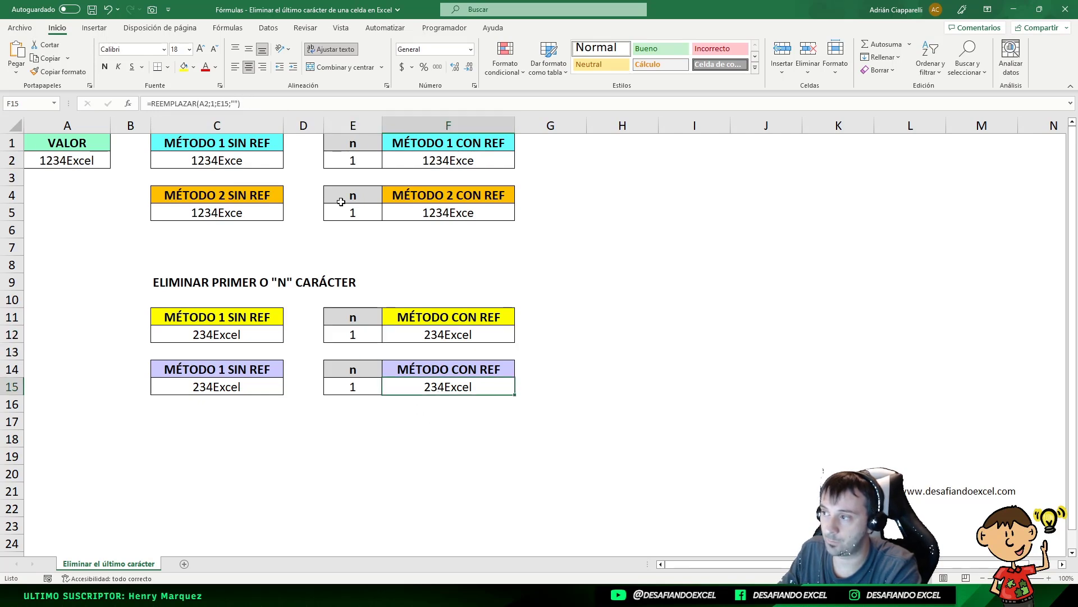
{"action": "left_click", "coordinate": [231, 103]}
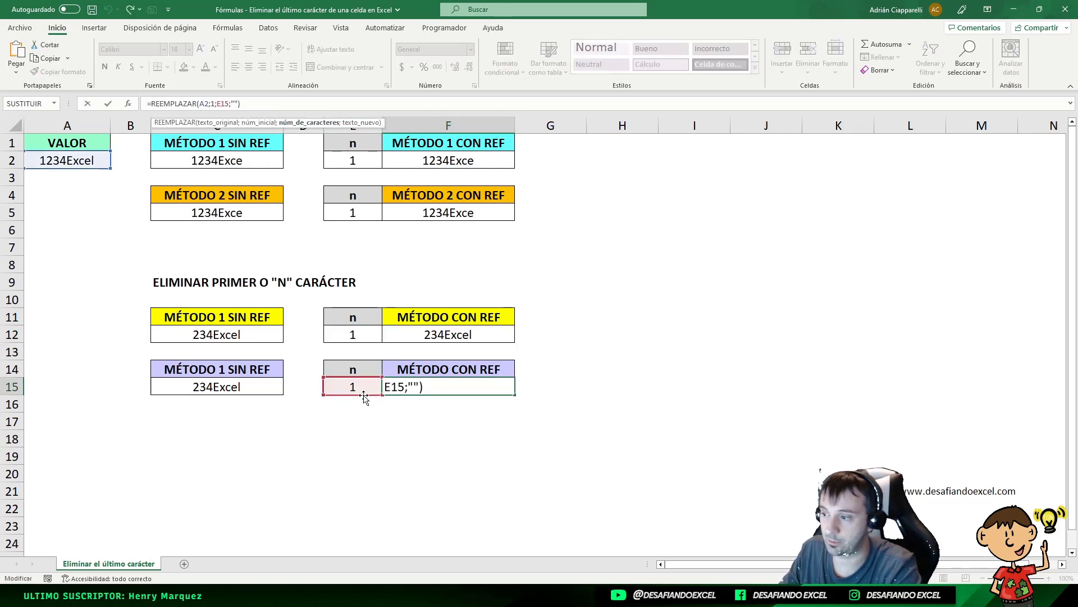
{"action": "key", "text": "Escape"}
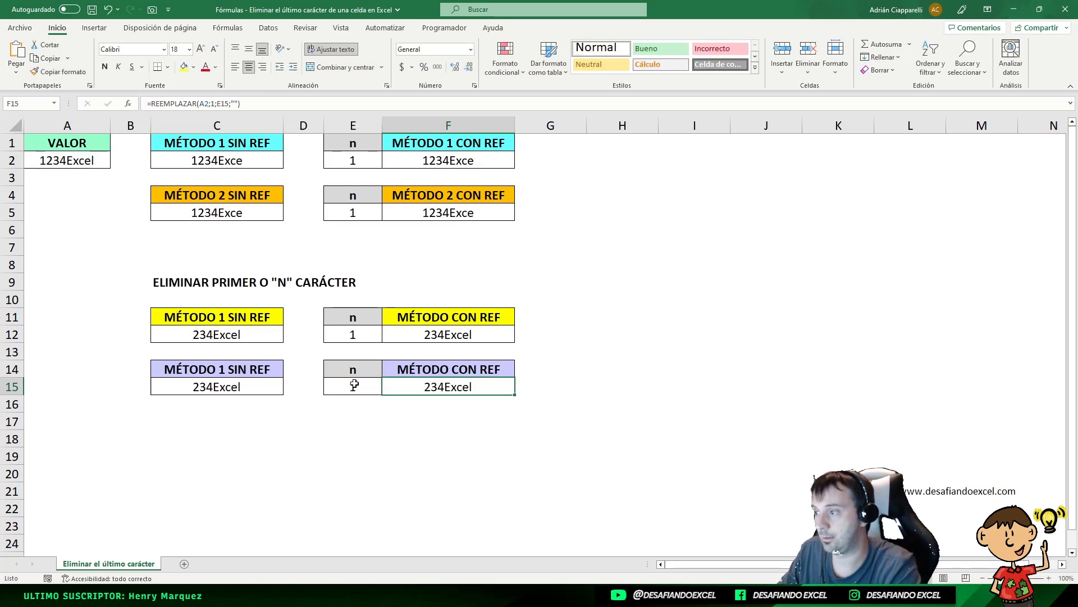